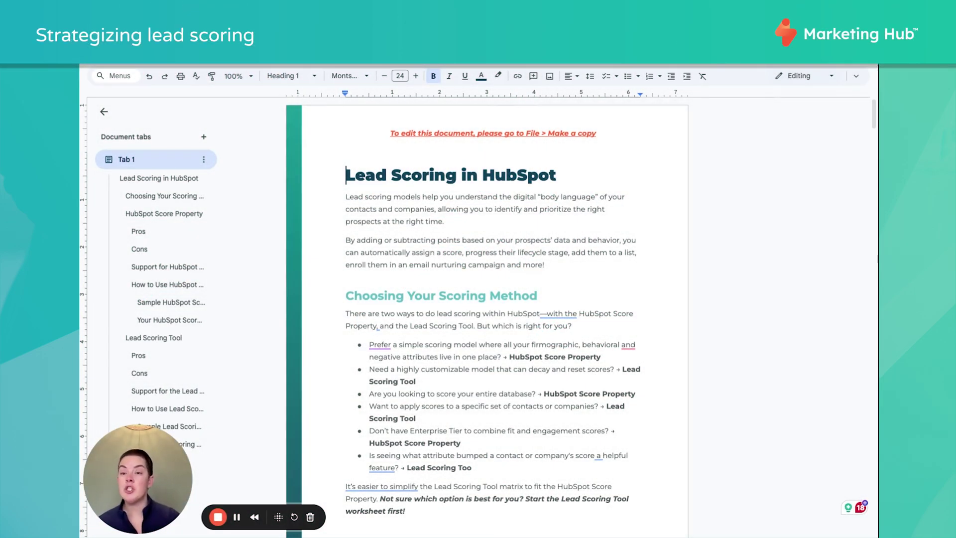
# - Scroll through the worksheet's scoring method and sample score matrix down to the Grading Scale
pyautogui.scroll(-1, 573, 366)
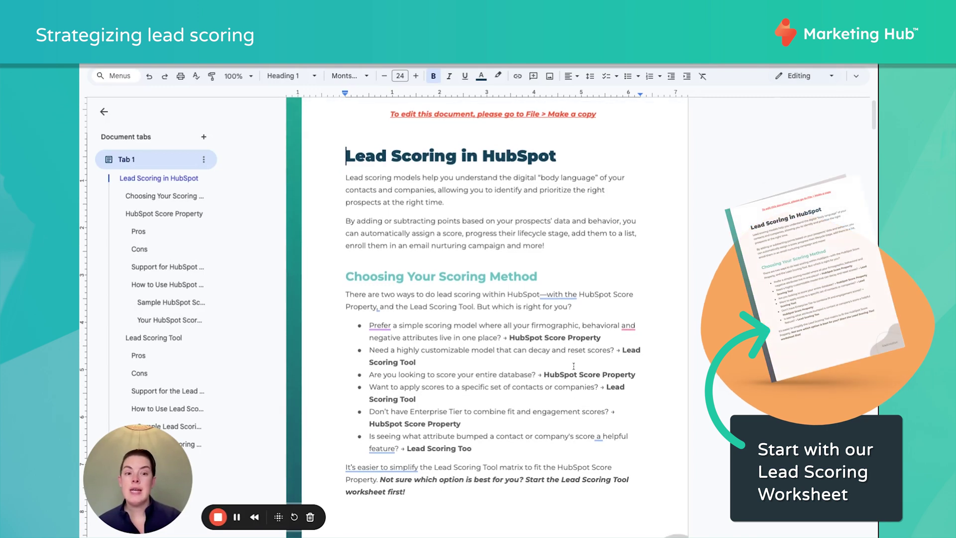
pyautogui.scroll(-3, 563, 362)
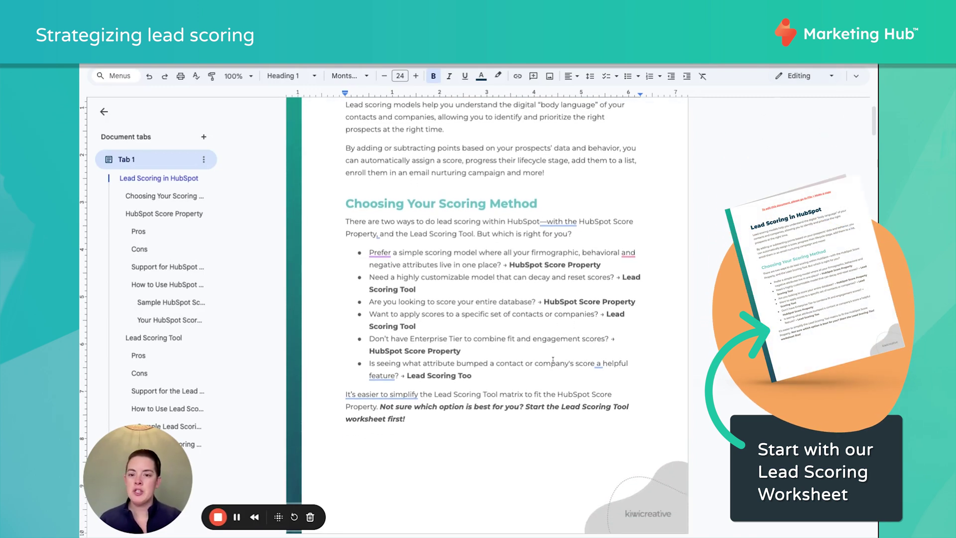
pyautogui.scroll(-7, 553, 359)
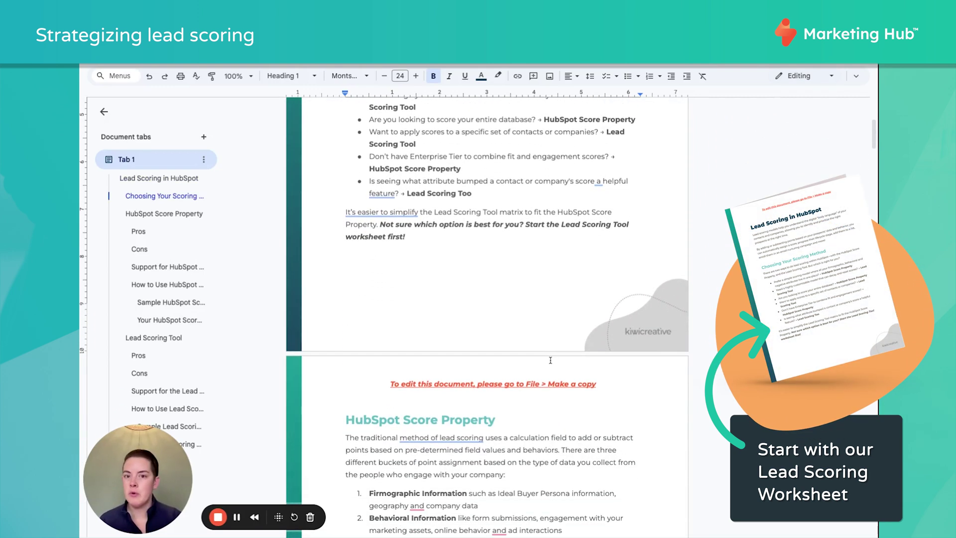
pyautogui.scroll(-6, 550, 361)
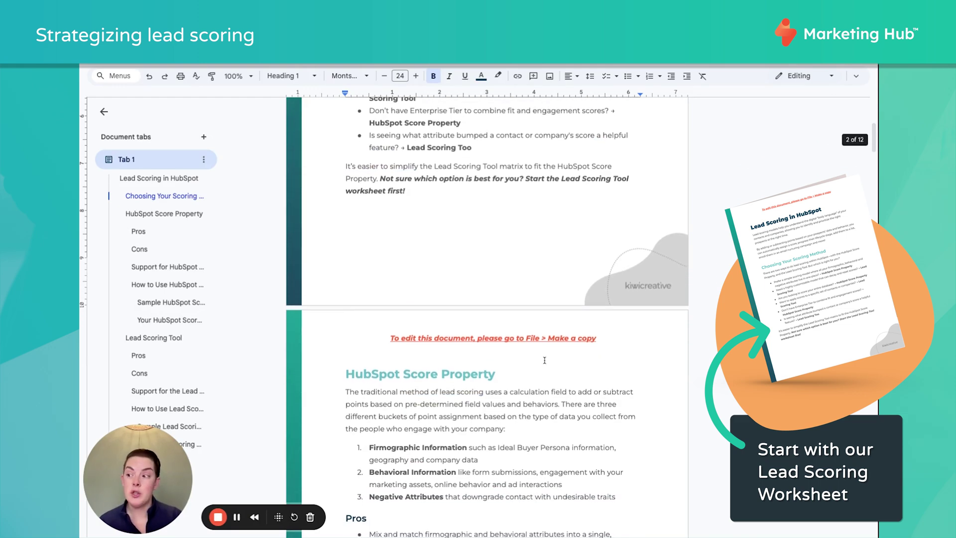
pyautogui.scroll(-15, 543, 359)
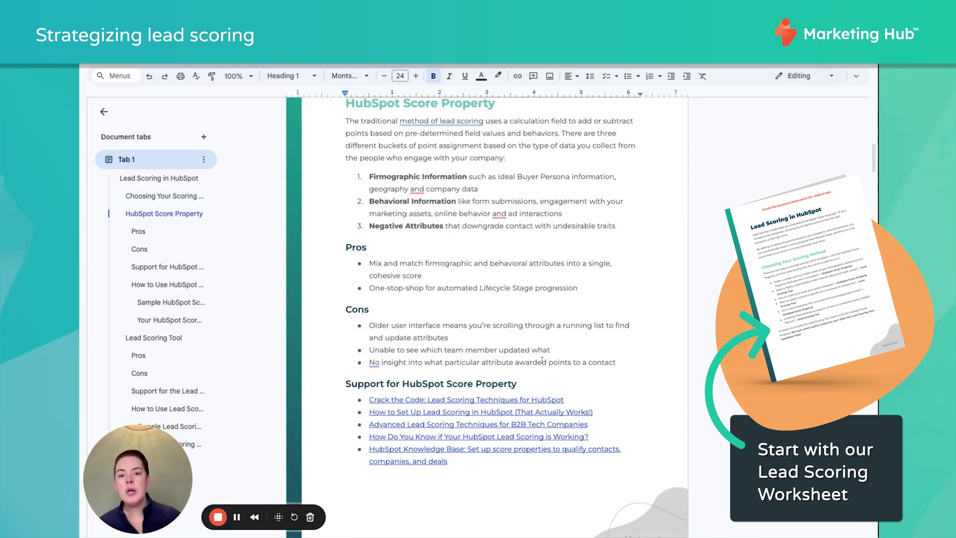
pyautogui.scroll(-17, 542, 360)
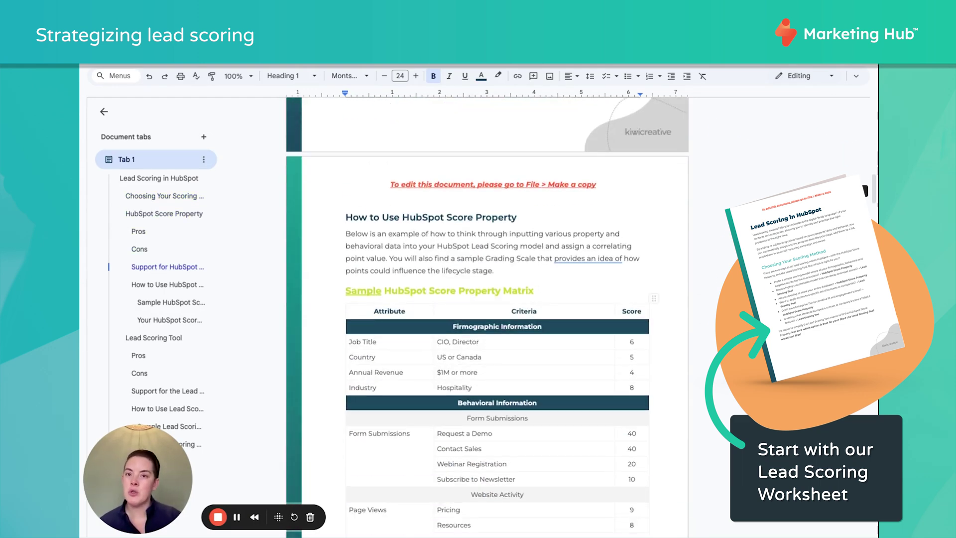
pyautogui.scroll(-20, 542, 360)
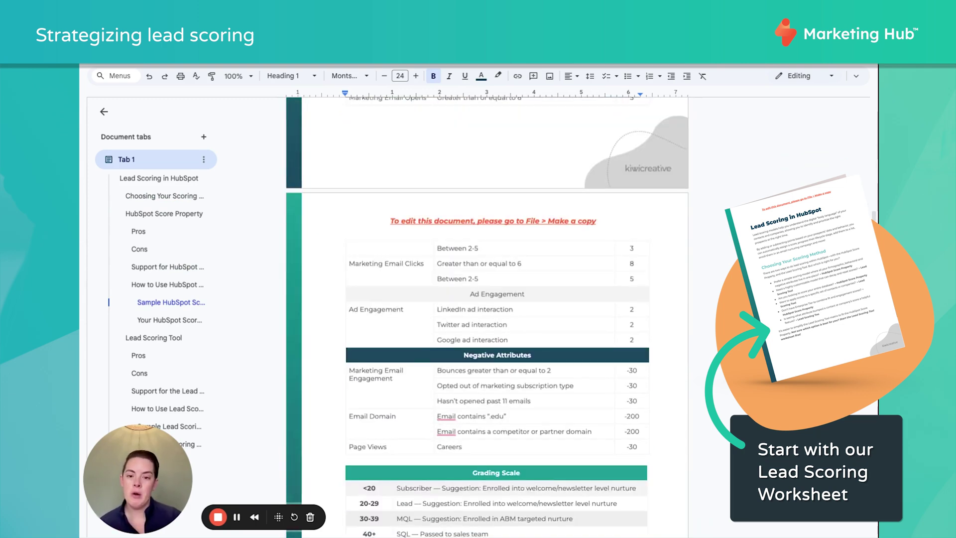
pyautogui.scroll(-8, 542, 360)
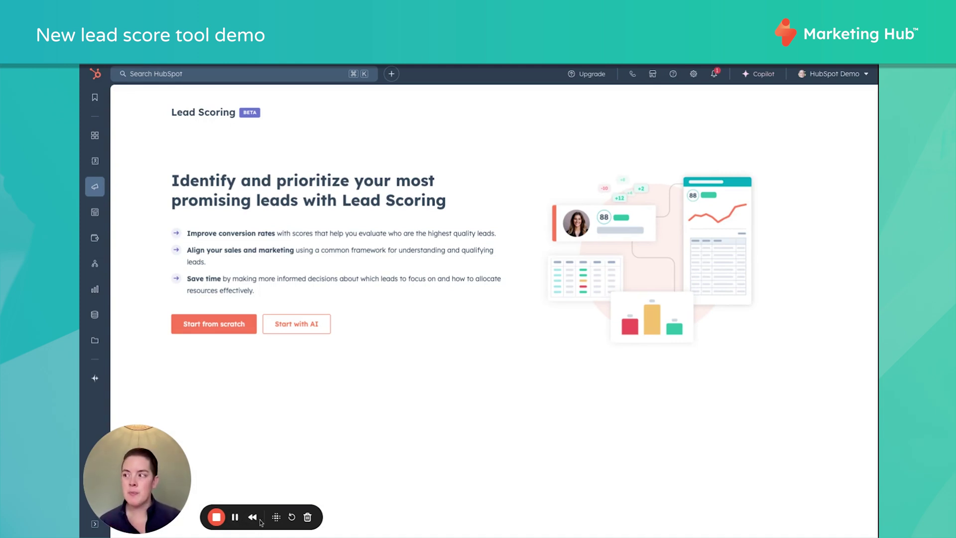
# - Open the Lead Scoring tool from the Marketing menu
pyautogui.moveTo(100, 184)
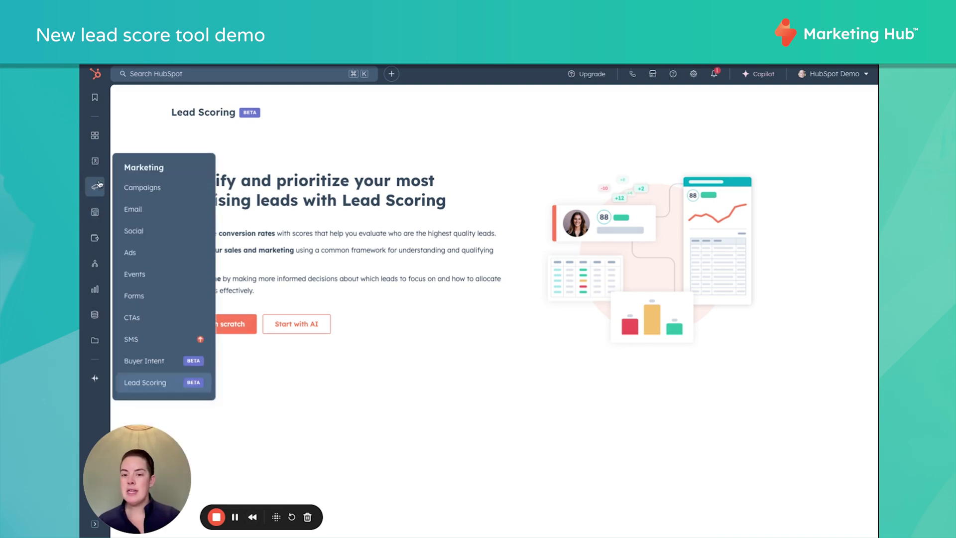
pyautogui.click(157, 383)
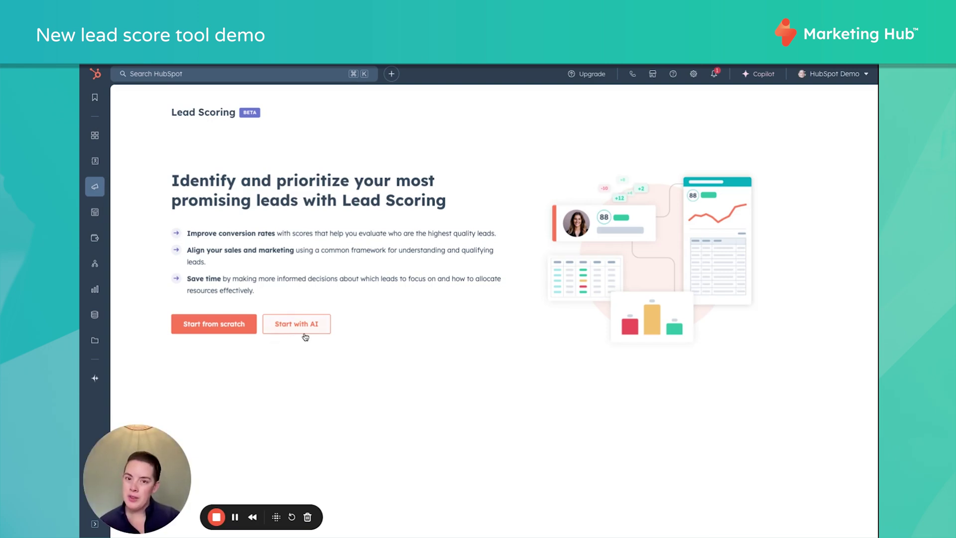
# - Start a score from scratch, compare company types, and create a Contacts engagement score
pyautogui.click(218, 331)
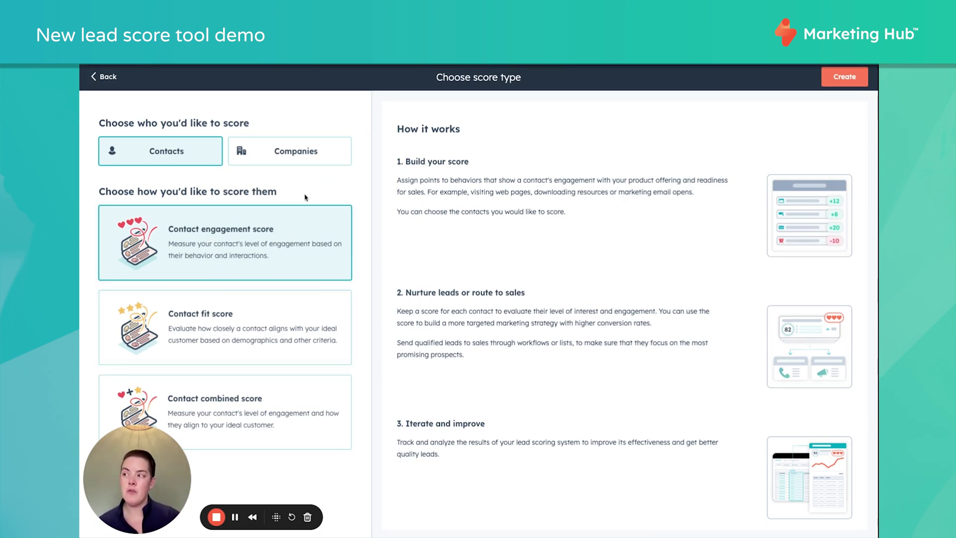
pyautogui.click(307, 156)
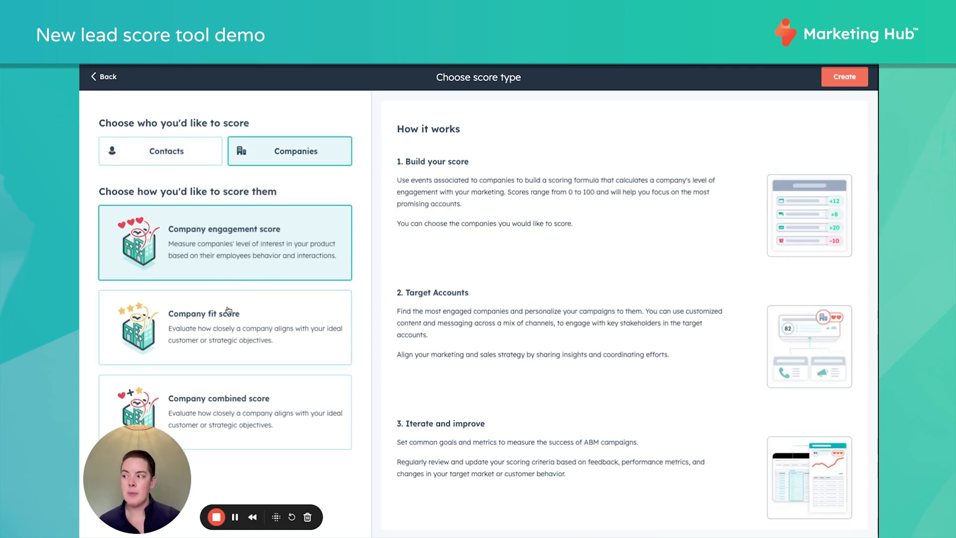
pyautogui.click(155, 151)
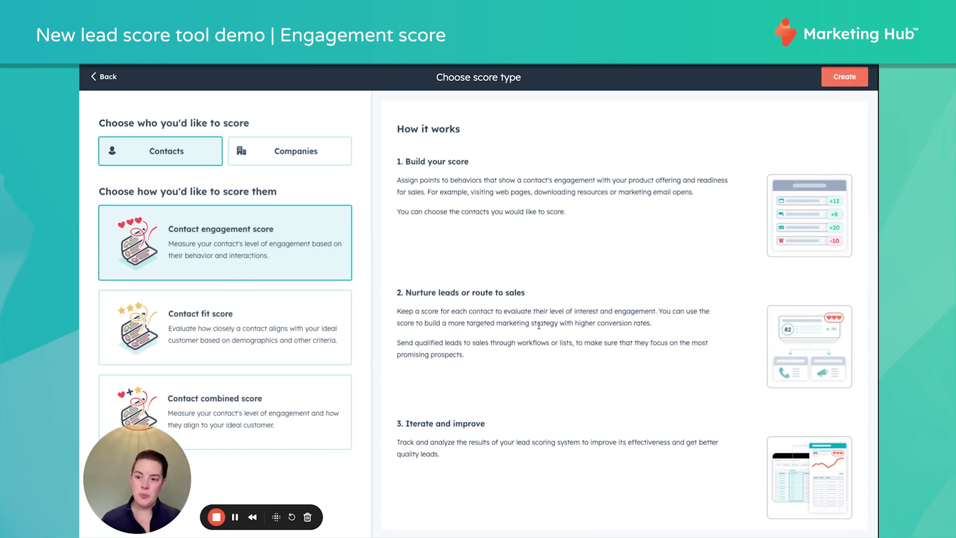
pyautogui.click(852, 82)
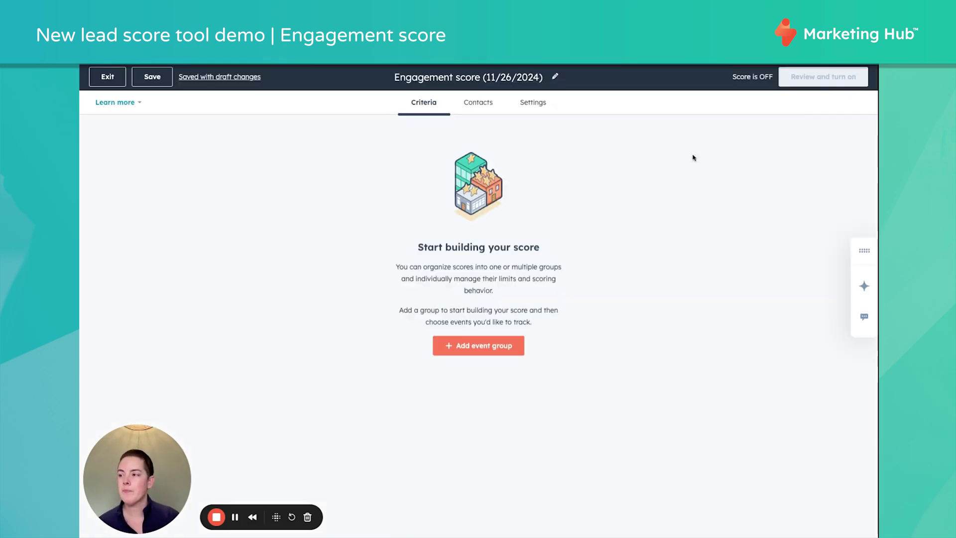
# - Rename the score to 'TEST Engagement Score', save the draft, and add a first scoring group
pyautogui.click(543, 82)
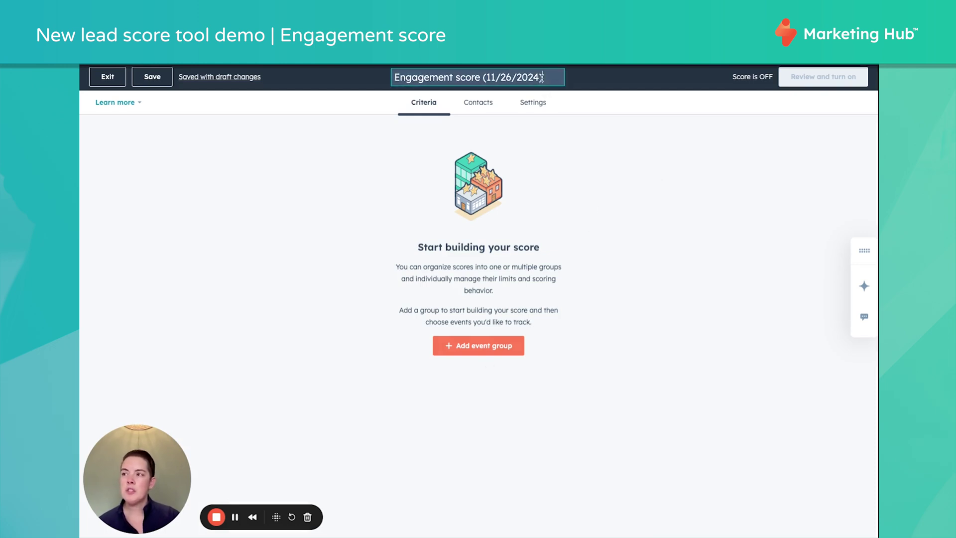
pyautogui.tripleClick(463, 78)
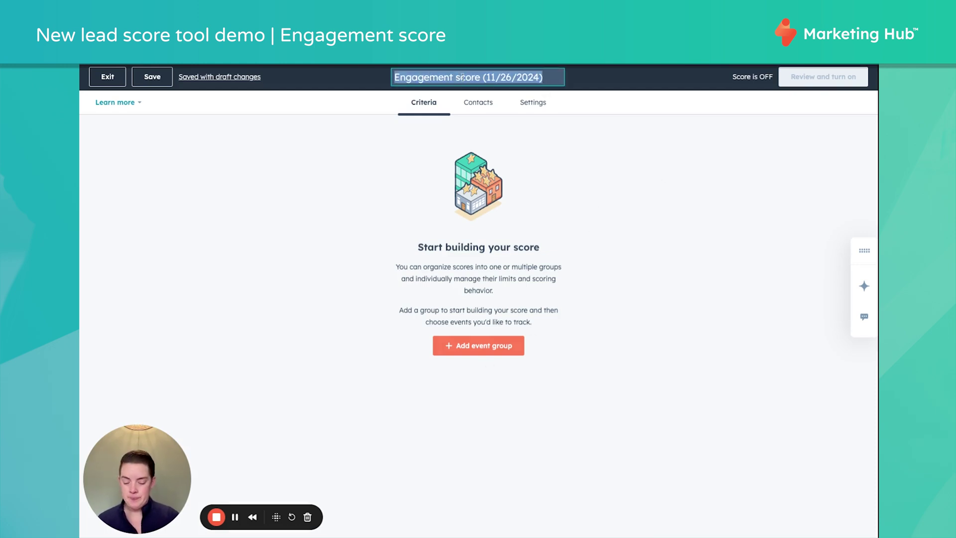
pyautogui.write('TEST Eg')
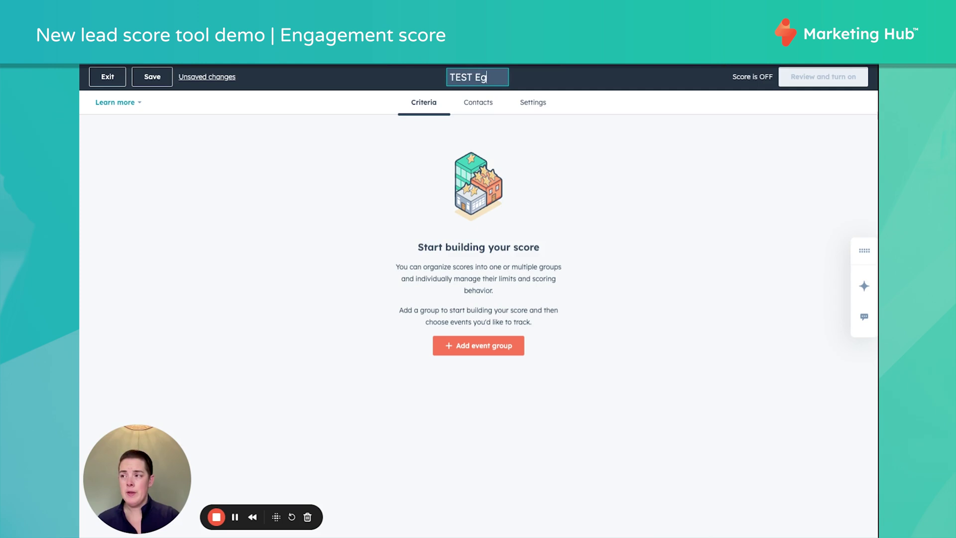
pyautogui.press('BackSpace')
pyautogui.write('ngage')
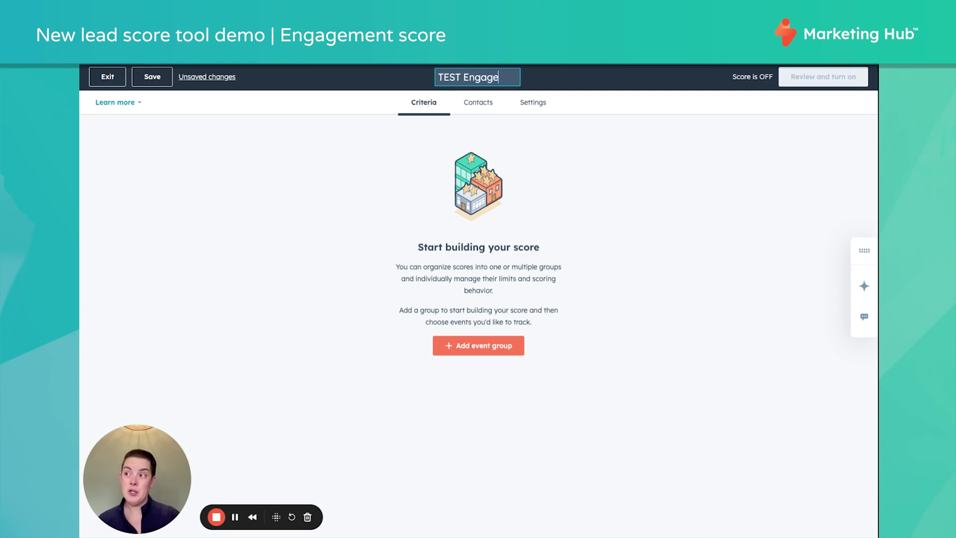
pyautogui.write('ment Score')
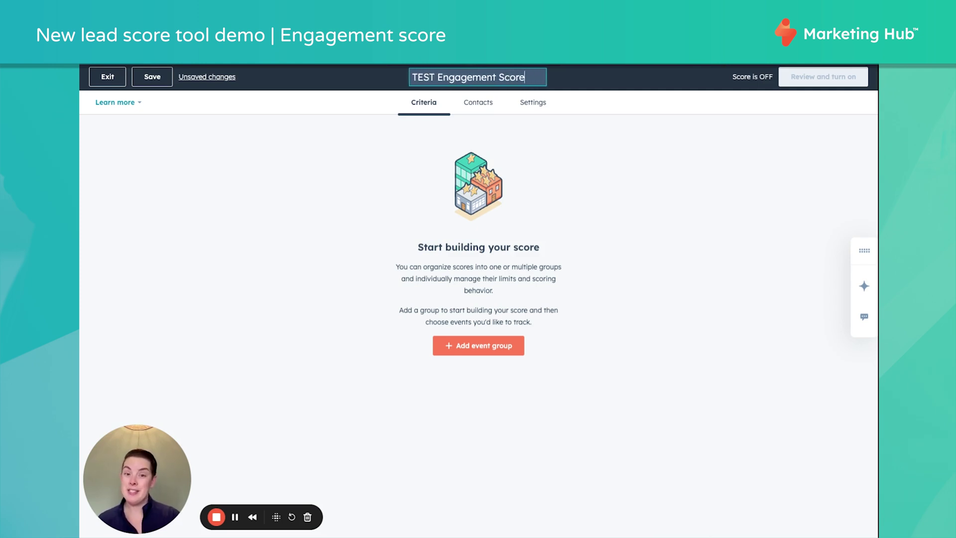
pyautogui.click(629, 220)
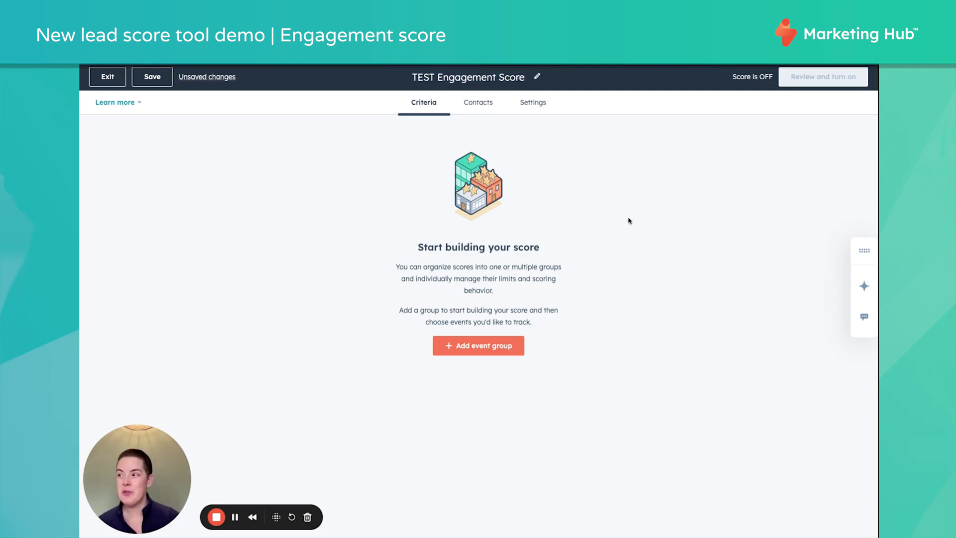
pyautogui.click(468, 348)
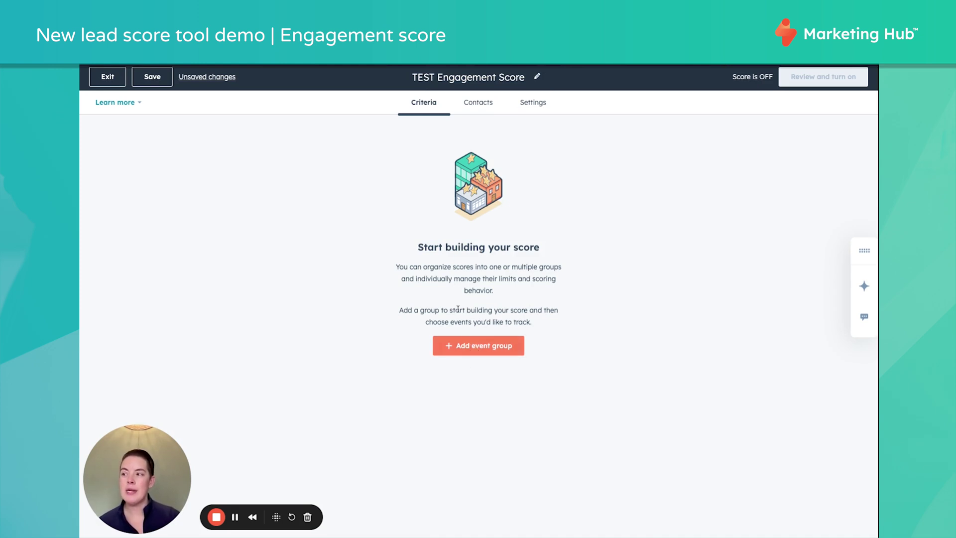
pyautogui.click(468, 348)
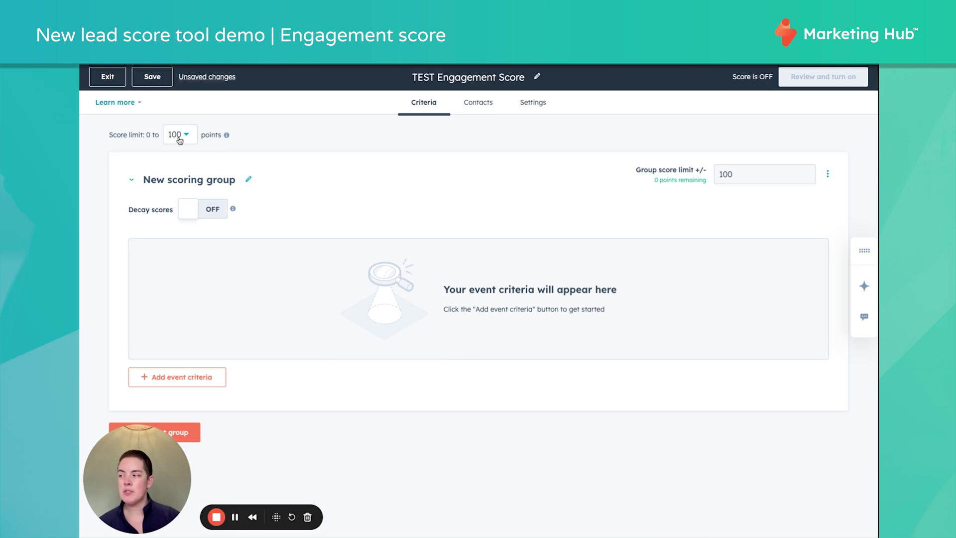
# - Rename the scoring group to 'Email Engagement'
pyautogui.doubleClick(737, 178)
pyautogui.click(737, 178)
pyautogui.click(213, 181)
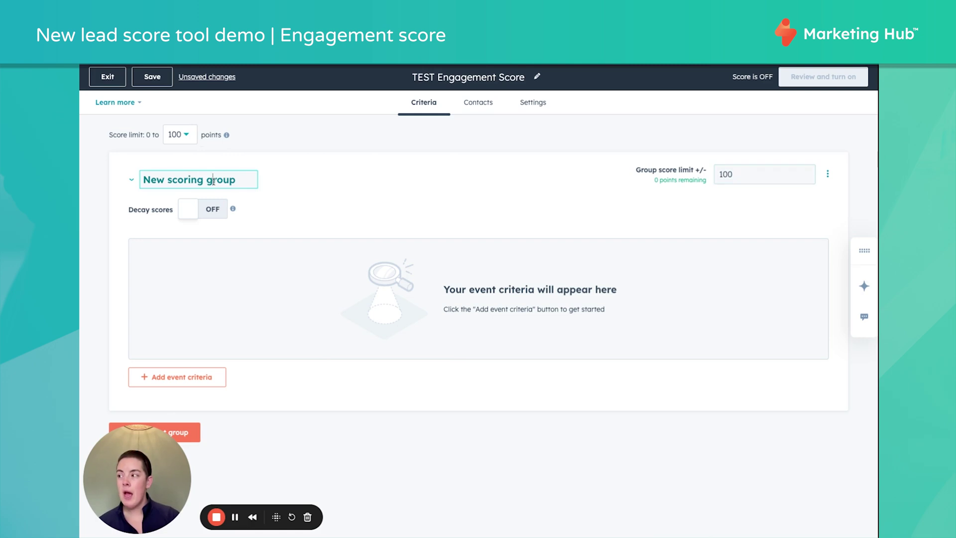
pyautogui.tripleClick(213, 181)
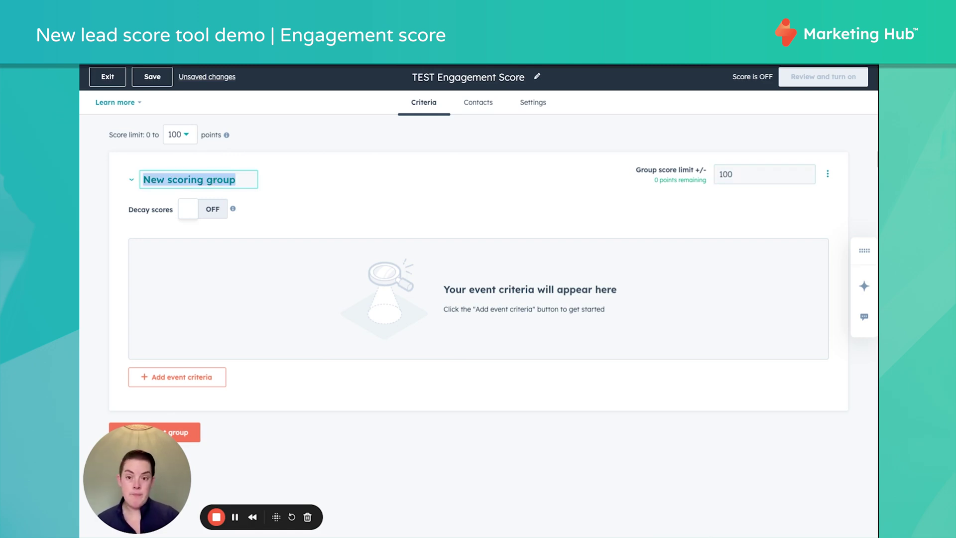
pyautogui.write('EMail')
pyautogui.press('BackSpace')
pyautogui.press('BackSpace')
pyautogui.press('BackSpace')
pyautogui.press('BackSpace')
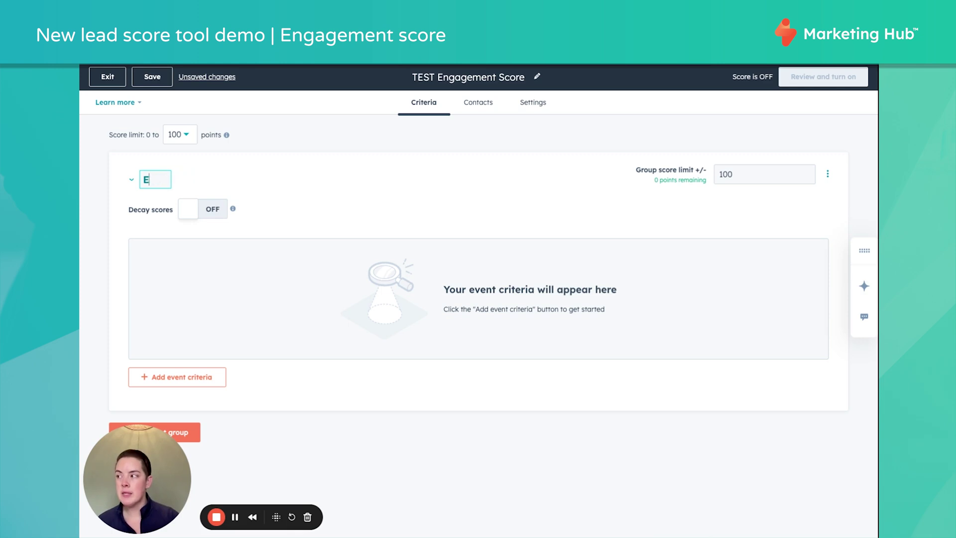
pyautogui.write('mail Engagement')
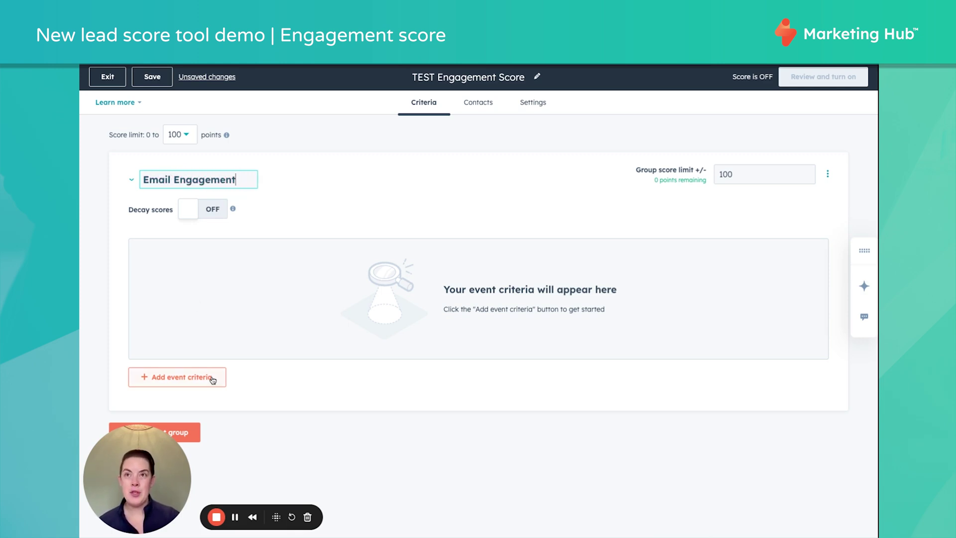
pyautogui.click(291, 233)
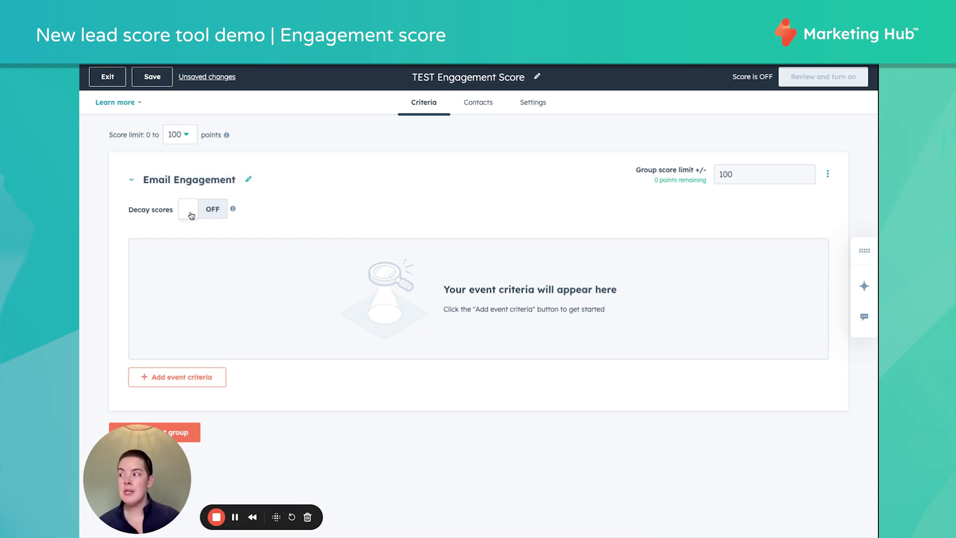
# - Turn on score decay for the group, reducing scores by 50% every 3 months
pyautogui.click(191, 215)
pyautogui.click(305, 217)
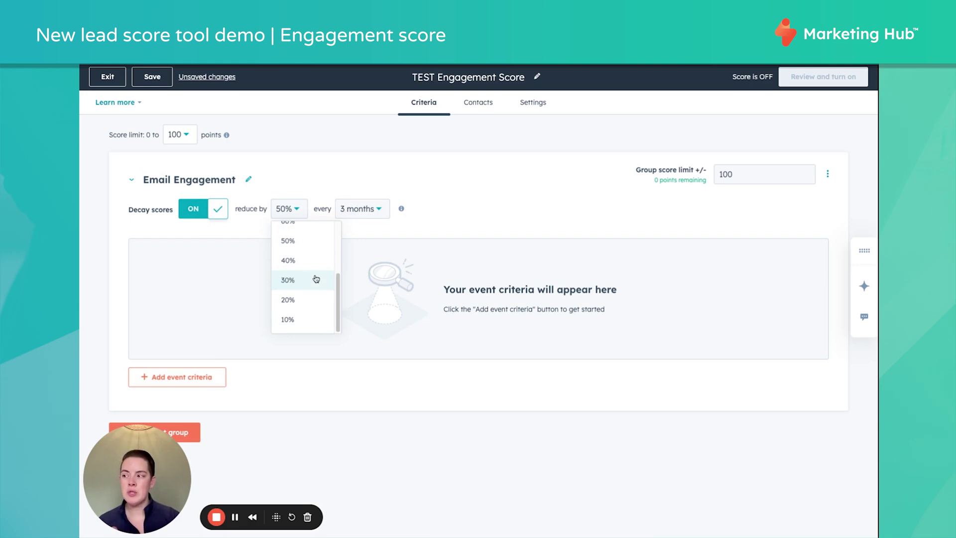
pyautogui.scroll(2, 314, 278)
pyautogui.click(383, 213)
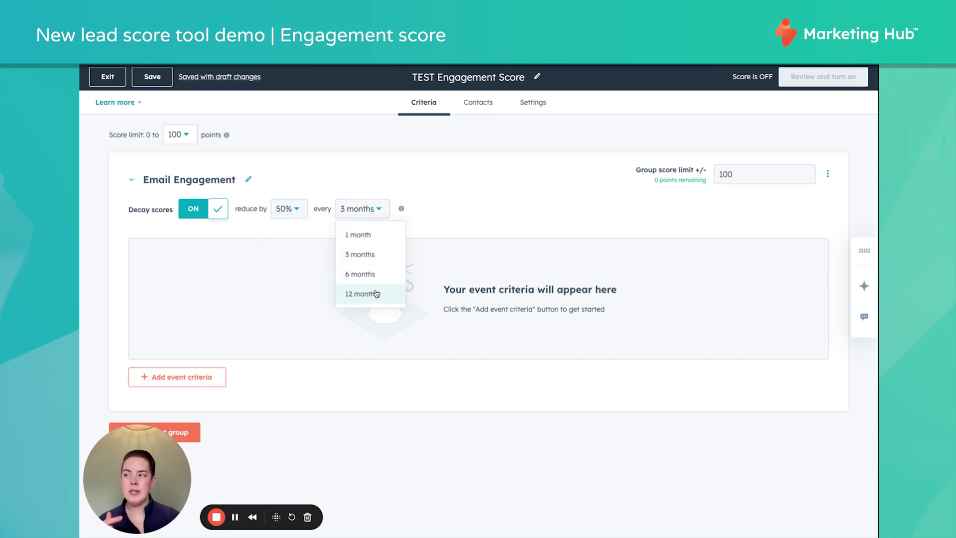
pyautogui.click(315, 198)
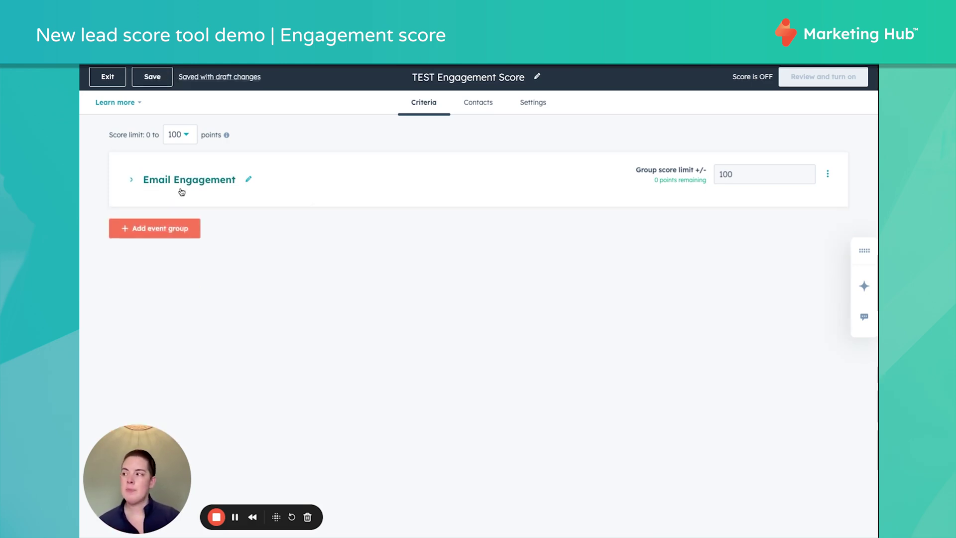
pyautogui.click(132, 180)
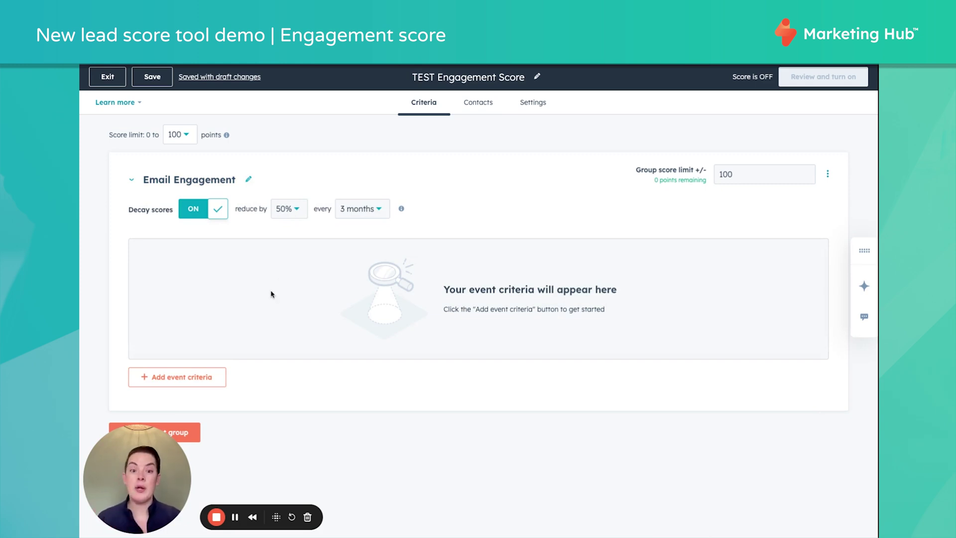
pyautogui.click(204, 386)
# - Add Marketing Email criteria to the group, scoring the Opened email event
pyautogui.moveTo(176, 454); pyautogui.dragTo(453, 454)
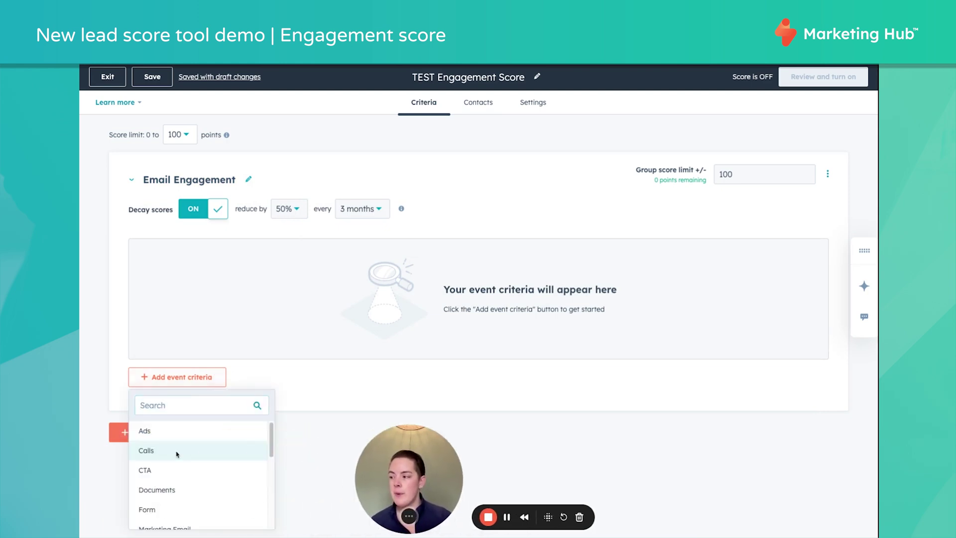
pyautogui.click(183, 384)
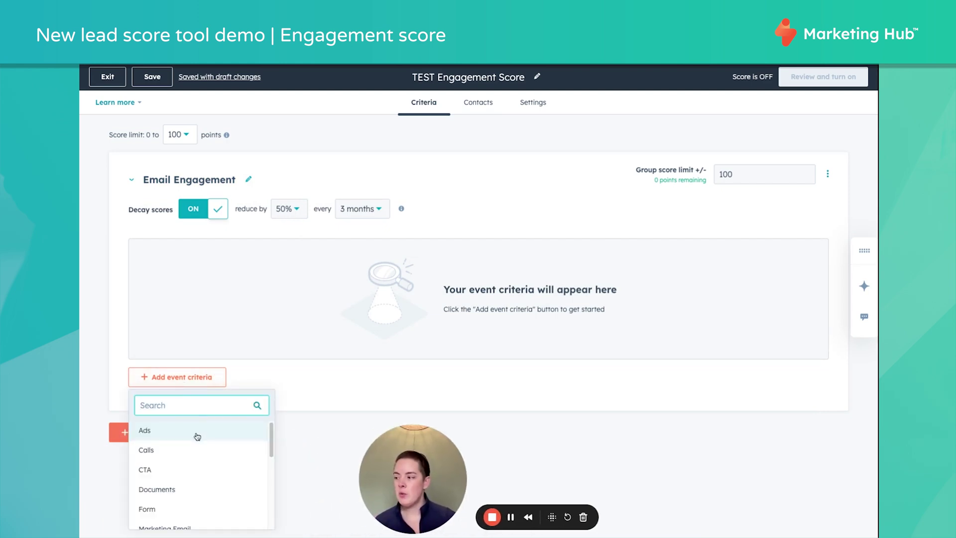
pyautogui.scroll(-3, 197, 437)
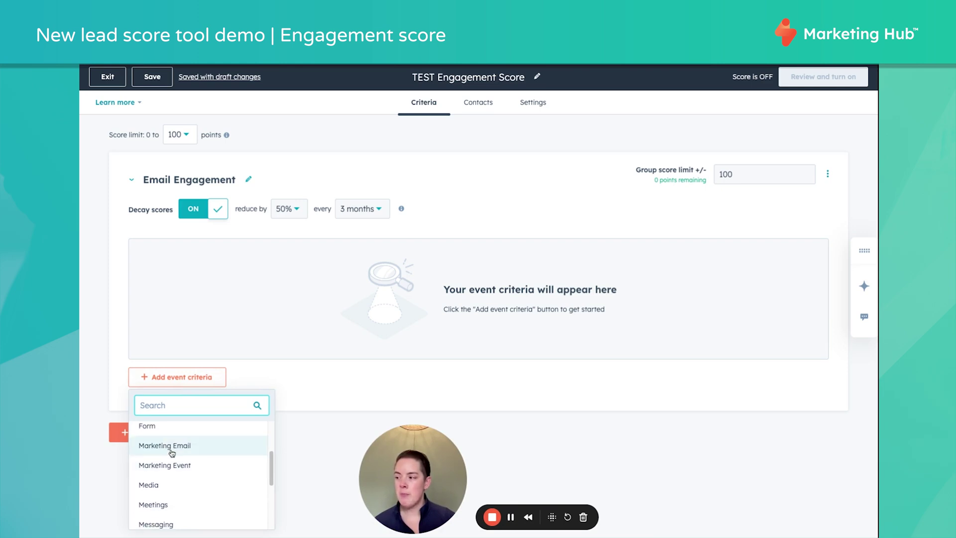
pyautogui.click(169, 446)
pyautogui.click(267, 308)
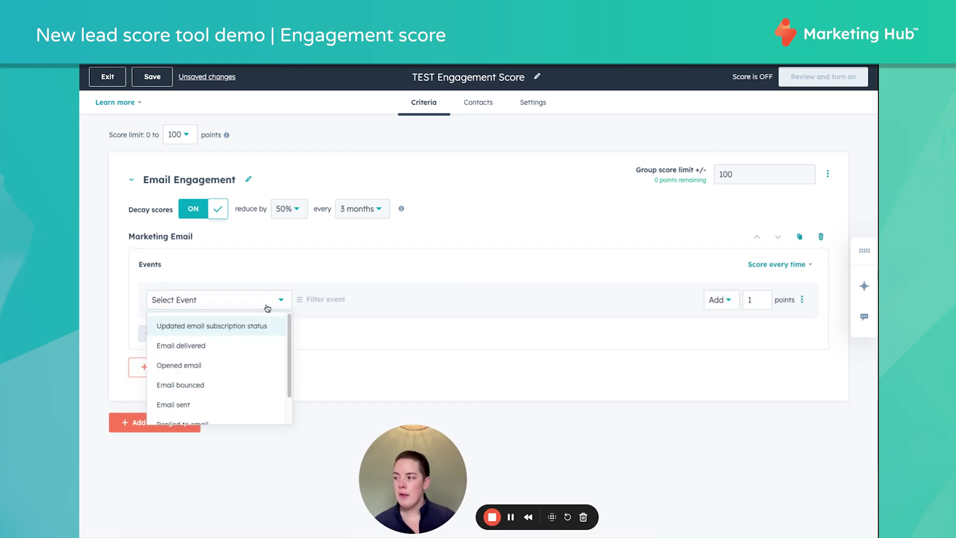
pyautogui.scroll(-1, 290, 337)
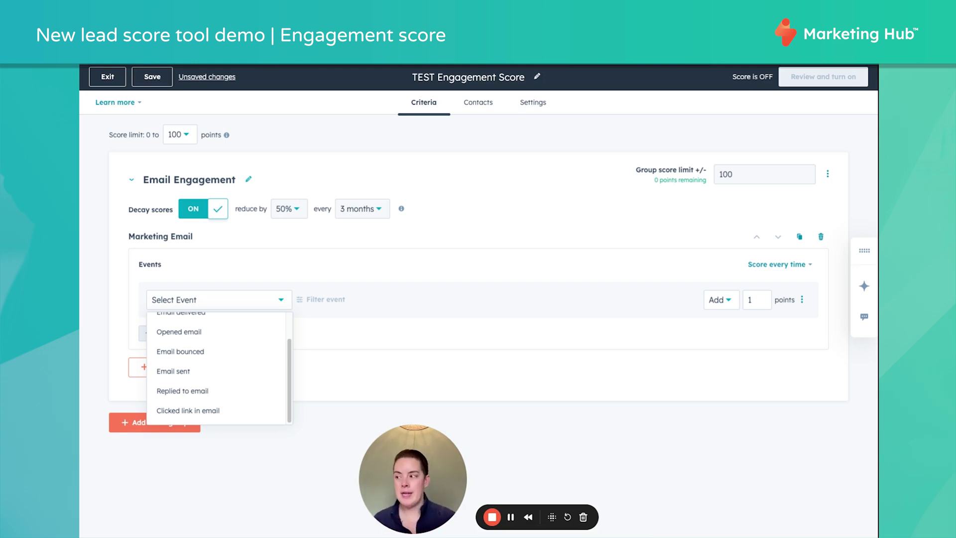
pyautogui.scroll(2, 232, 376)
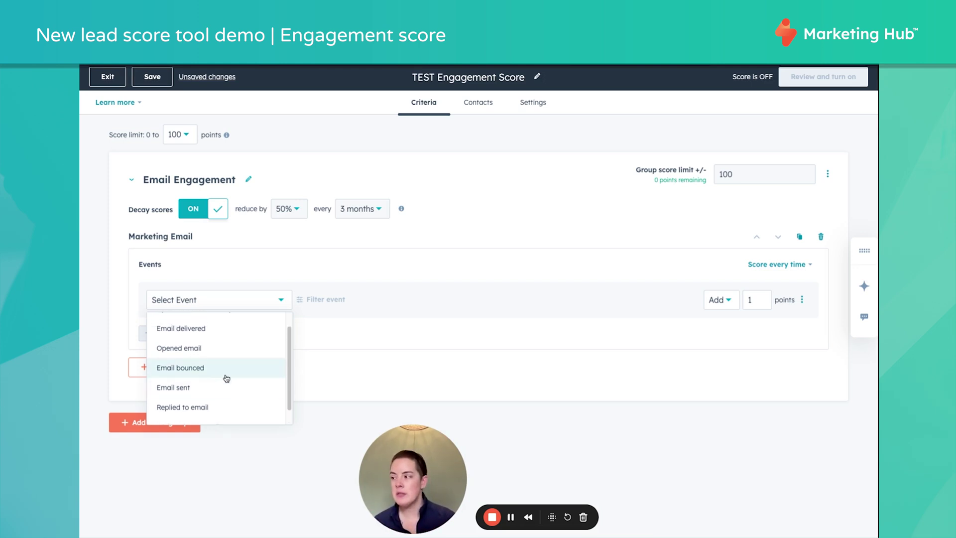
pyautogui.click(219, 370)
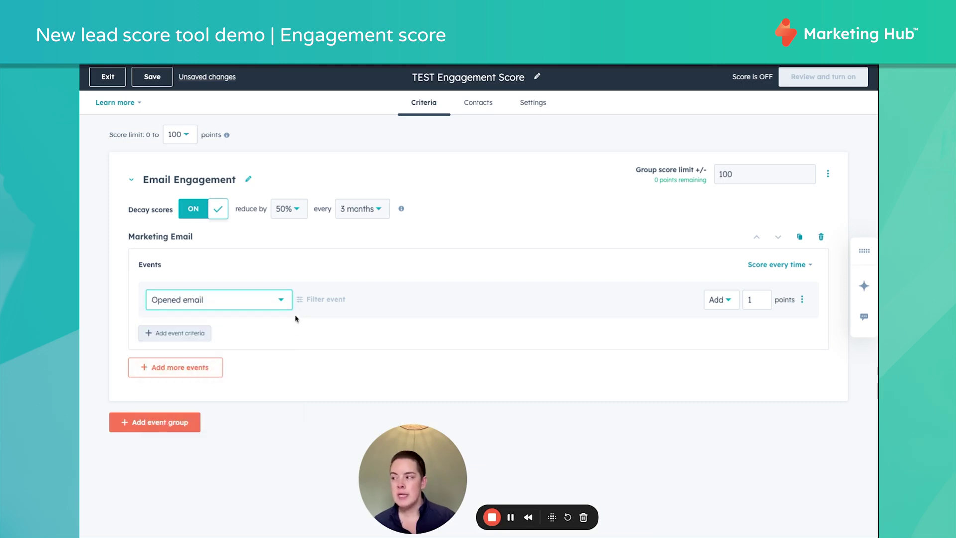
# - Filter Opened email to occurrences less than 30 days ago, awarding 10 points
pyautogui.click(324, 303)
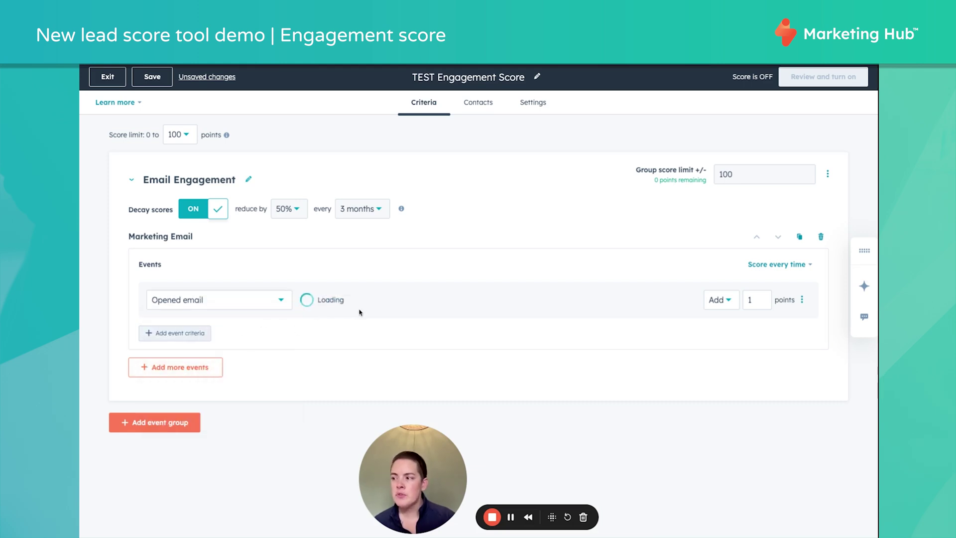
pyautogui.click(364, 305)
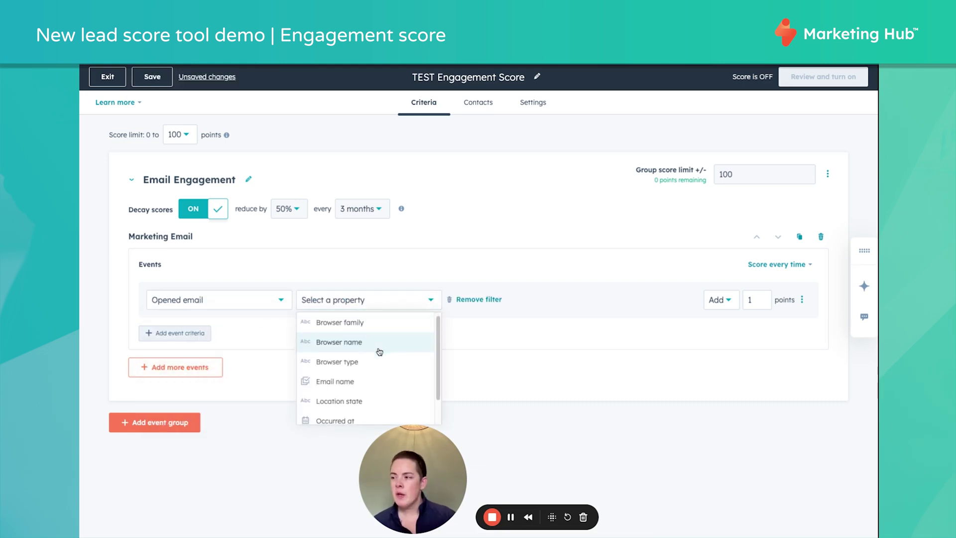
pyautogui.scroll(-1, 377, 351)
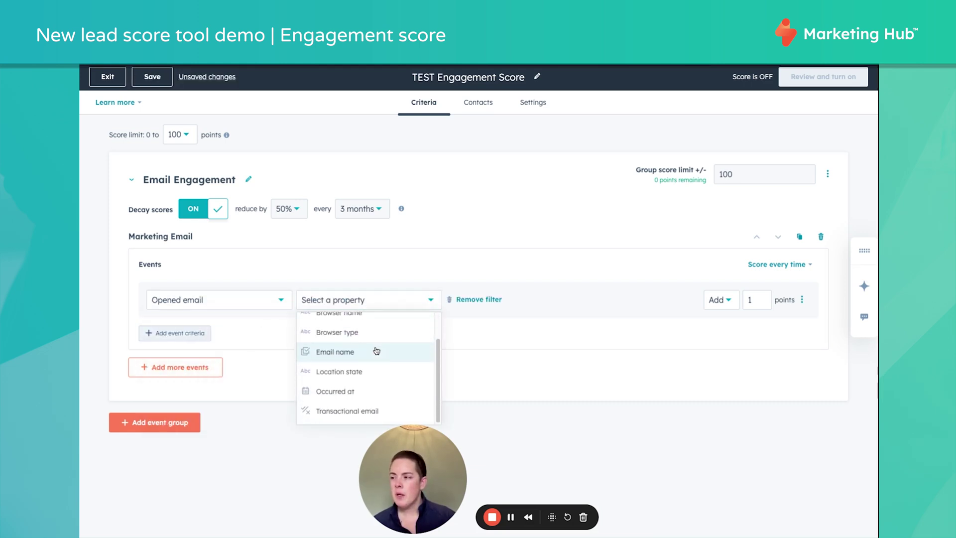
pyautogui.click(350, 394)
pyautogui.click(265, 329)
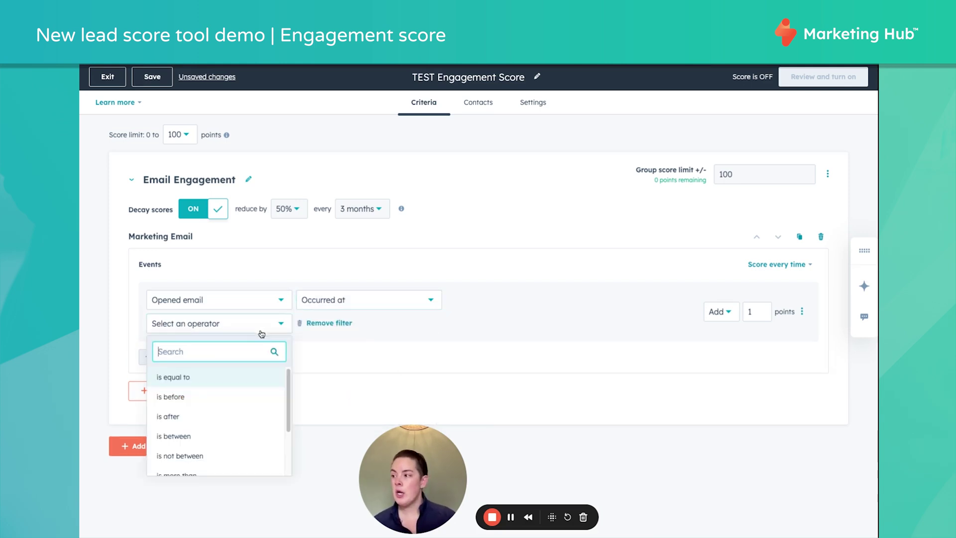
pyautogui.scroll(-1, 209, 435)
pyautogui.click(210, 451)
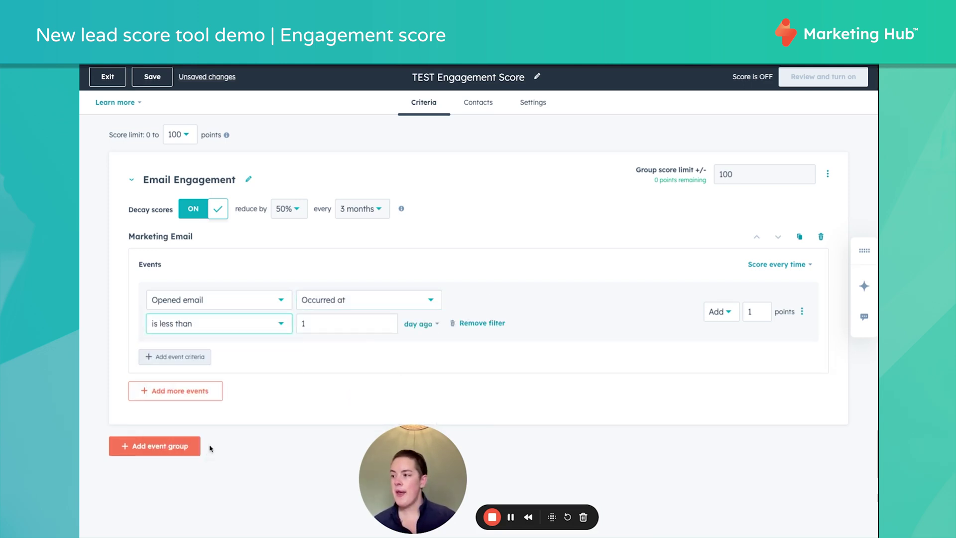
pyautogui.click(342, 327)
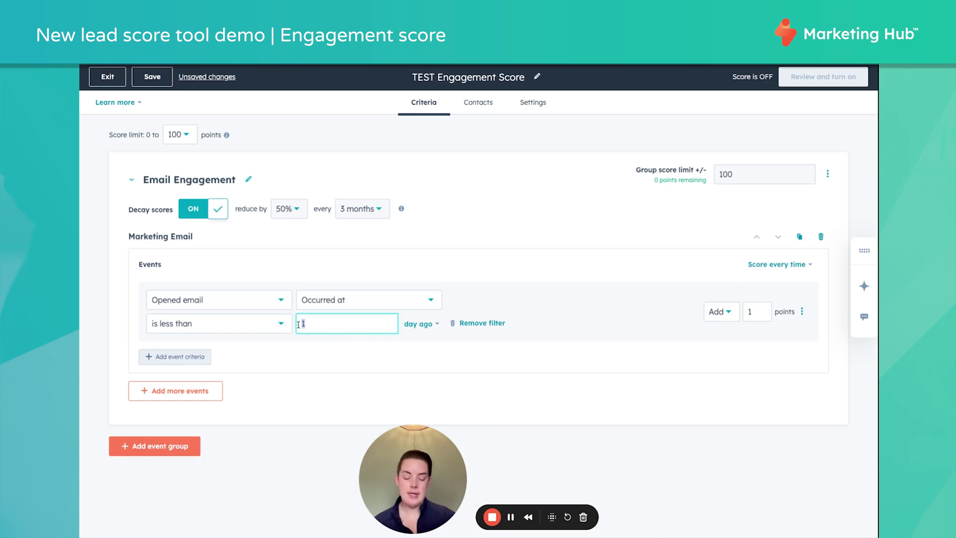
pyautogui.write('30')
pyautogui.click(645, 290)
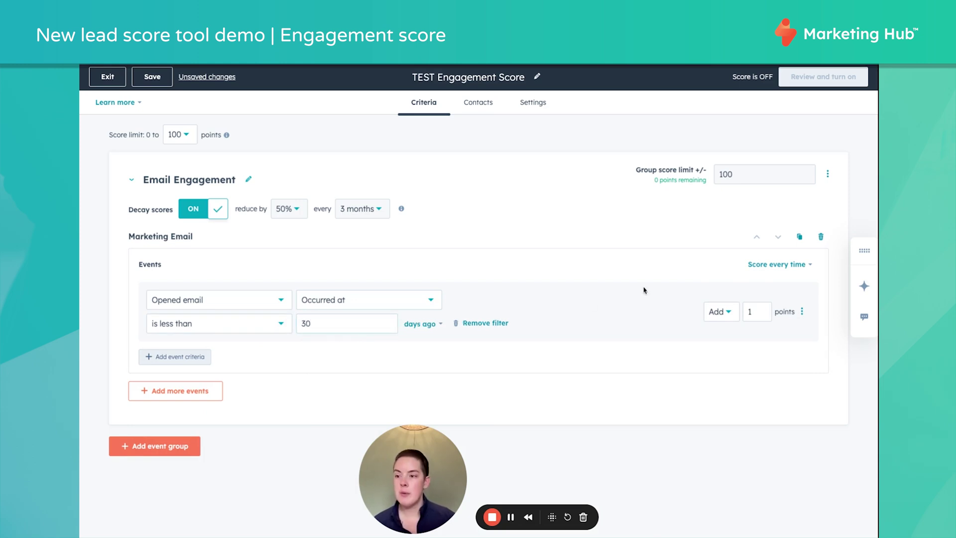
pyautogui.click(762, 315)
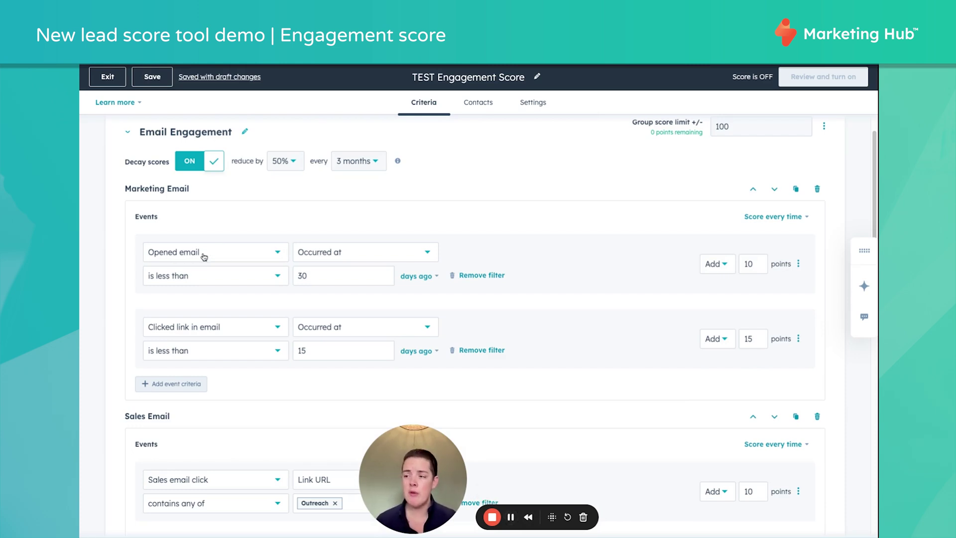
# - Review the criteria: emails opened within 30 days earn 10 points, links clicked within 15 days earn 15
pyautogui.scroll(-1, 228, 266)
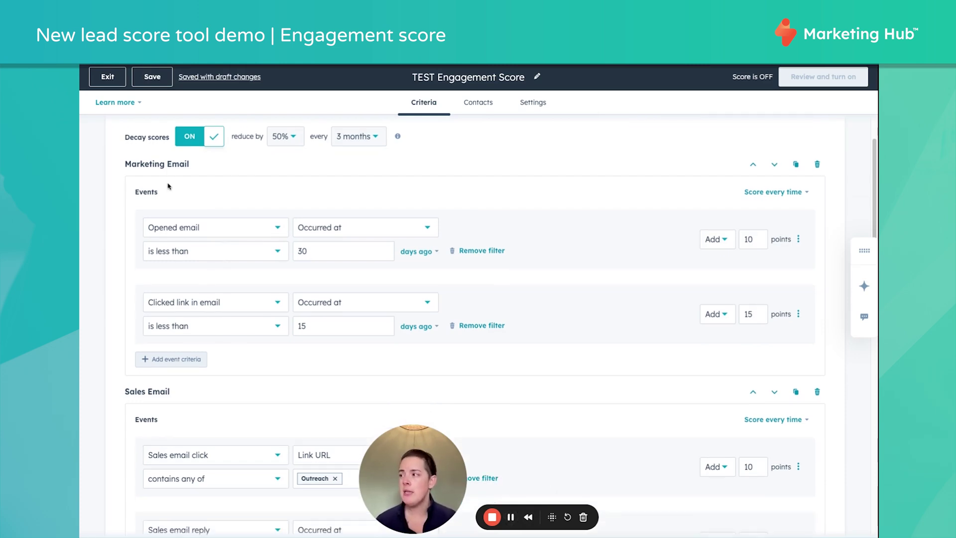
pyautogui.tripleClick(127, 165)
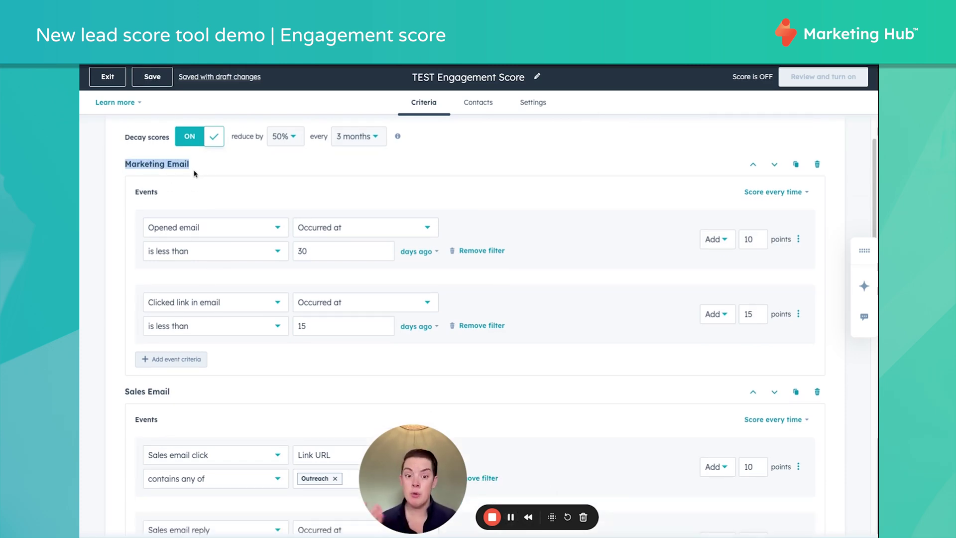
pyautogui.click(267, 185)
pyautogui.scroll(-2, 272, 314)
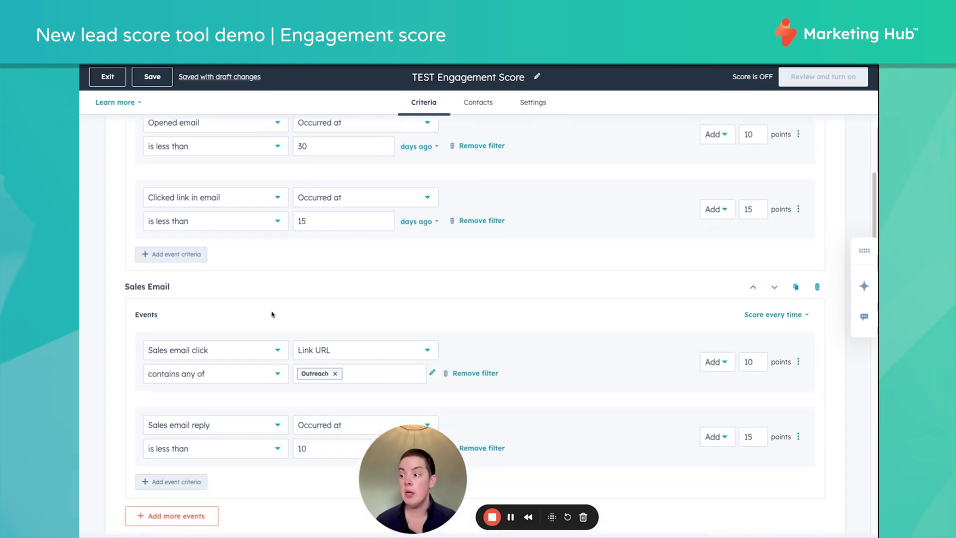
pyautogui.scroll(-1, 272, 315)
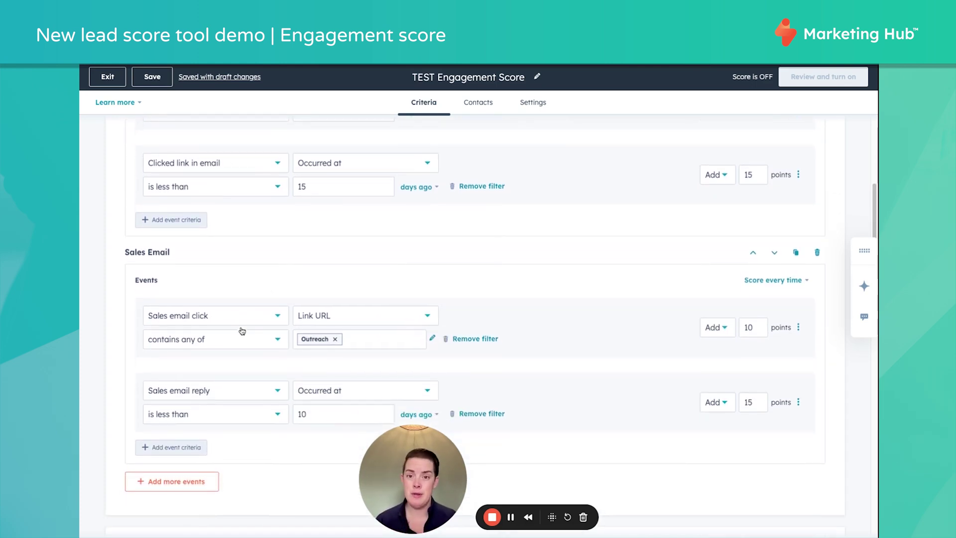
pyautogui.scroll(-1, 244, 377)
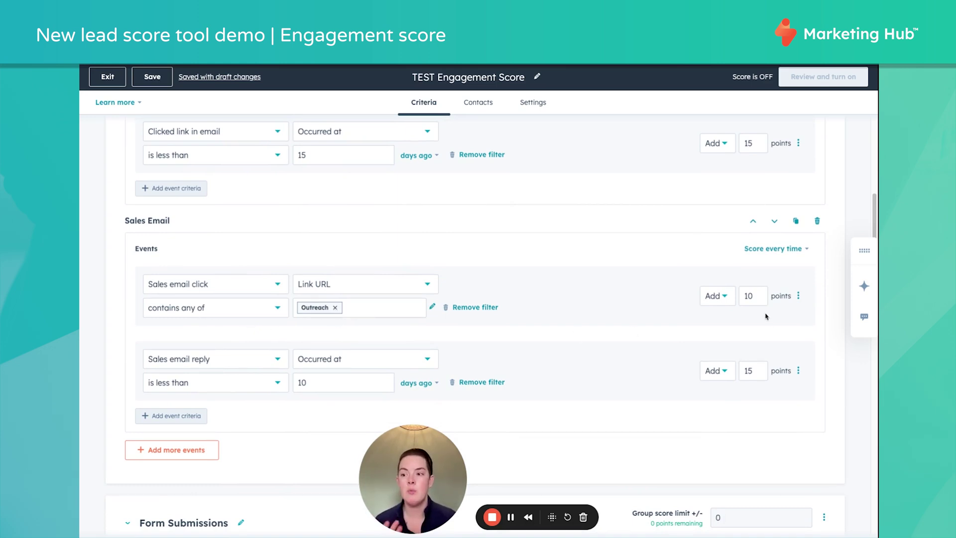
pyautogui.scroll(-5, 766, 316)
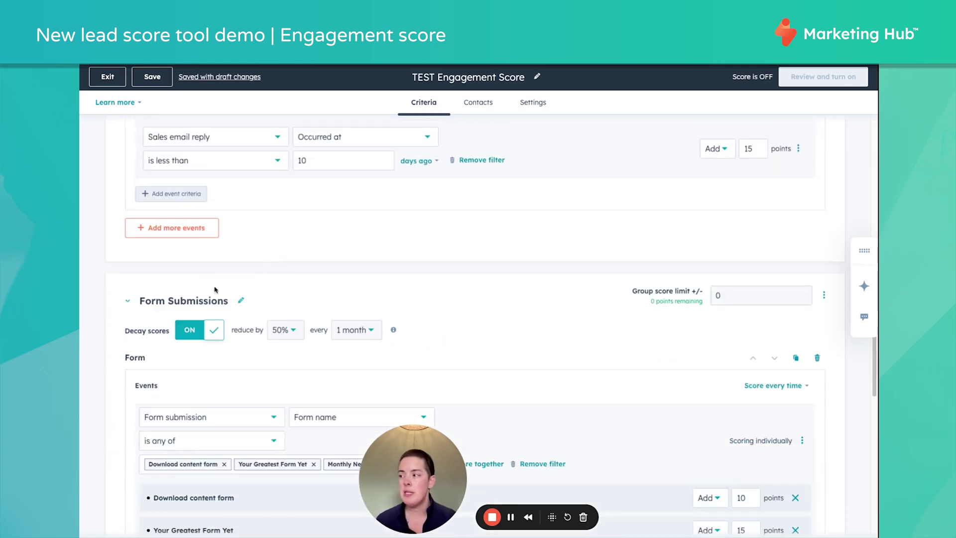
pyautogui.scroll(-2, 215, 289)
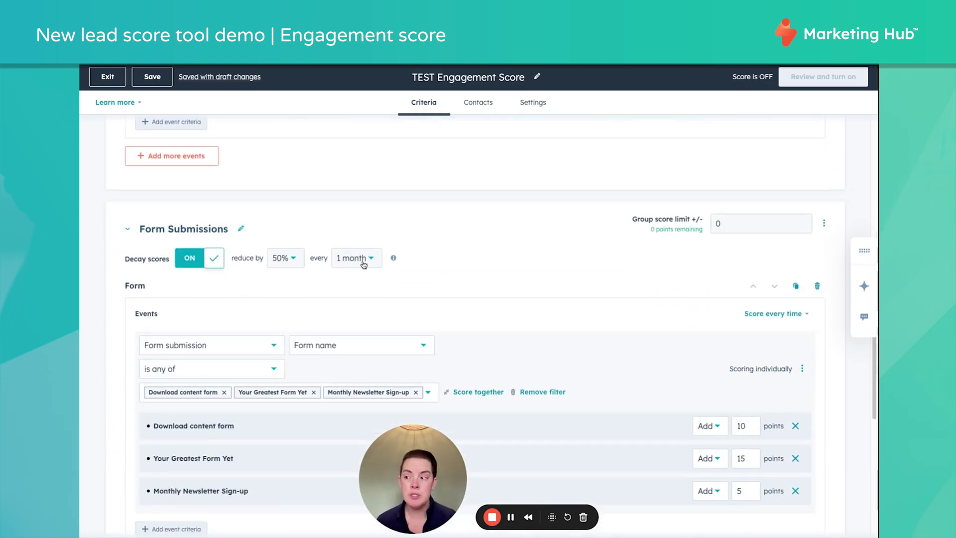
pyautogui.scroll(-3, 362, 288)
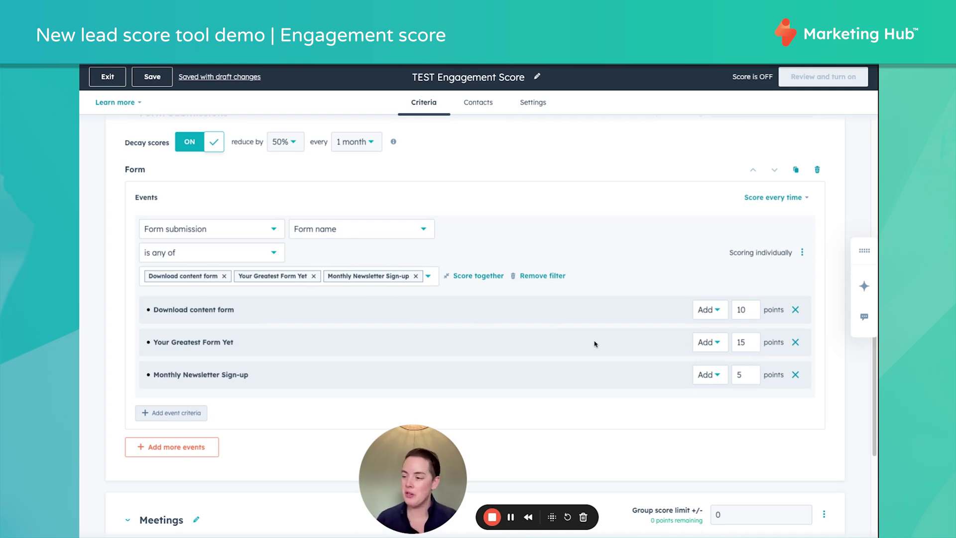
pyautogui.scroll(-5, 596, 344)
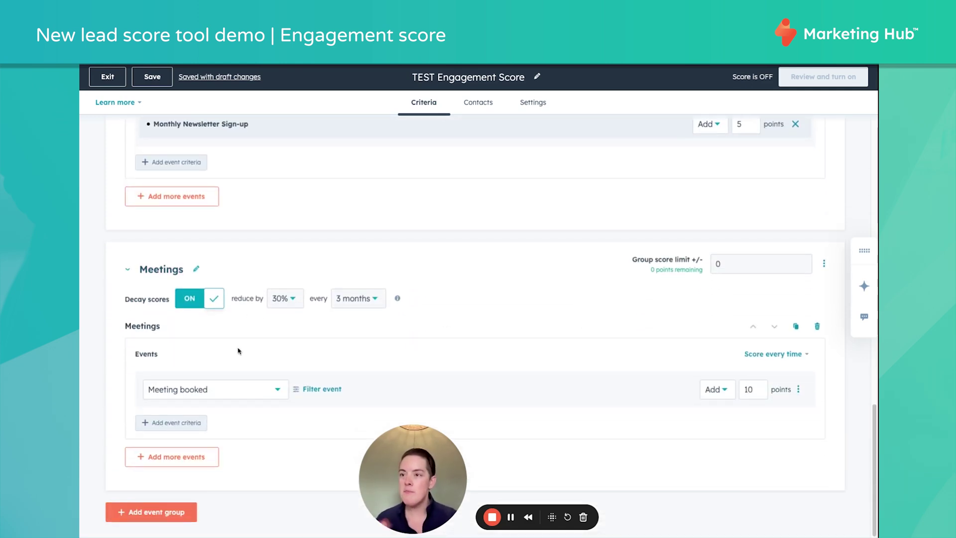
pyautogui.scroll(15, 253, 350)
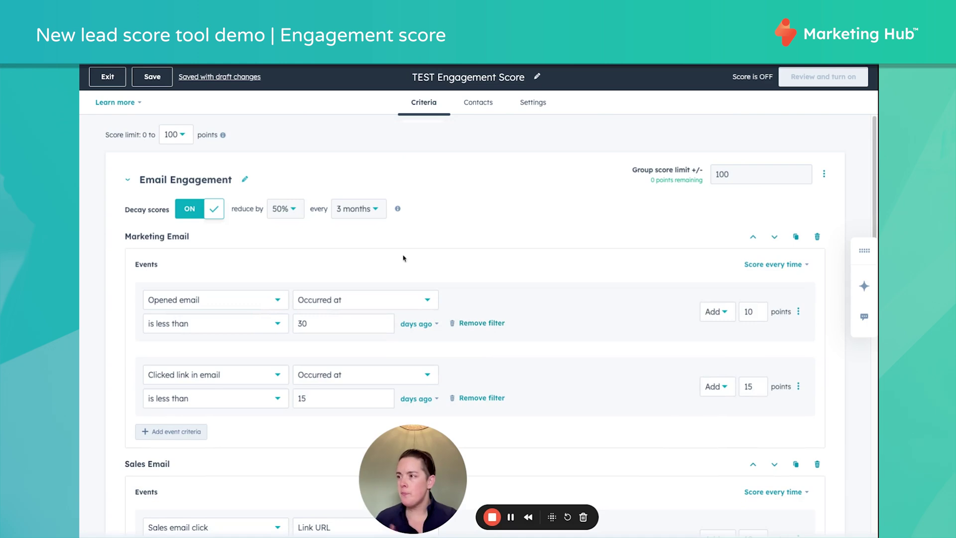
# - Confirm the score covers all contacts with no lists excluded, then view its settings
pyautogui.click(483, 104)
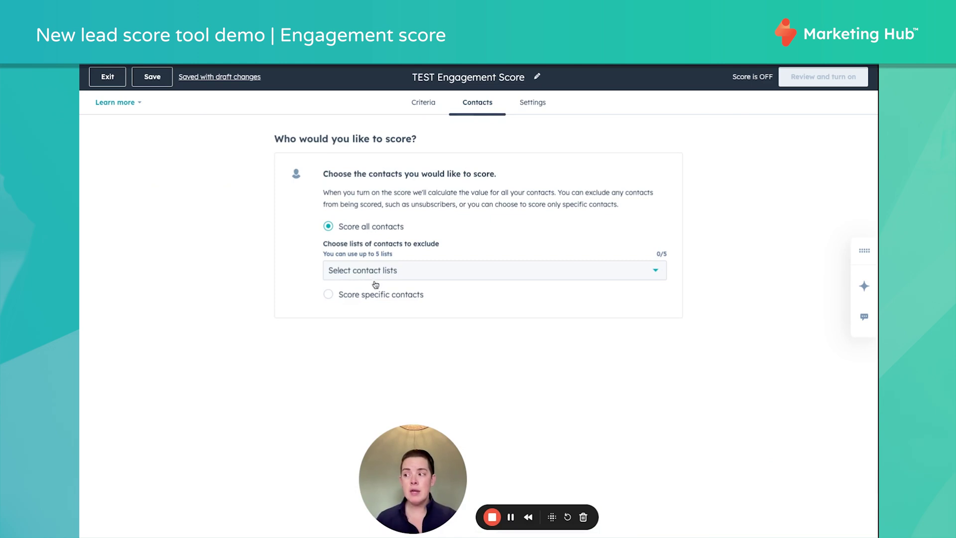
pyautogui.click(392, 279)
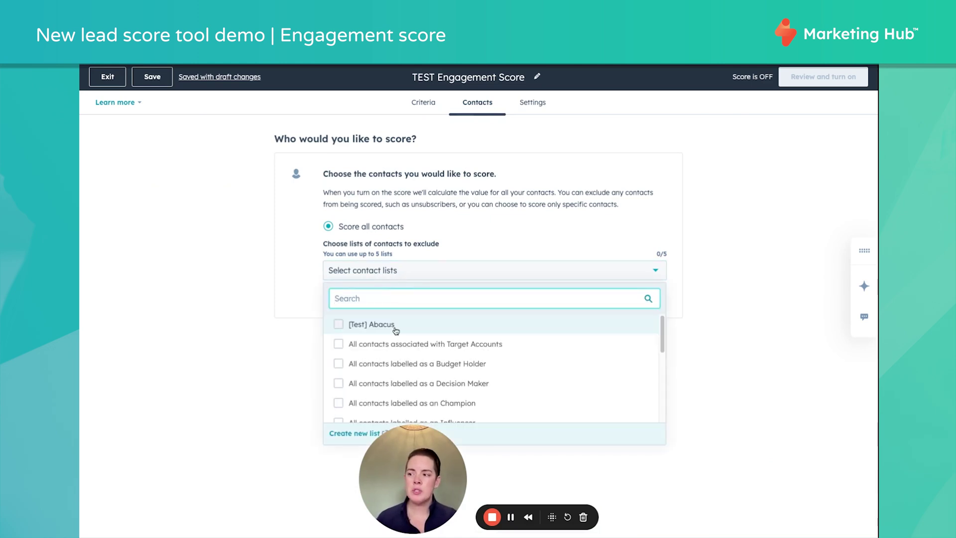
pyautogui.click(443, 258)
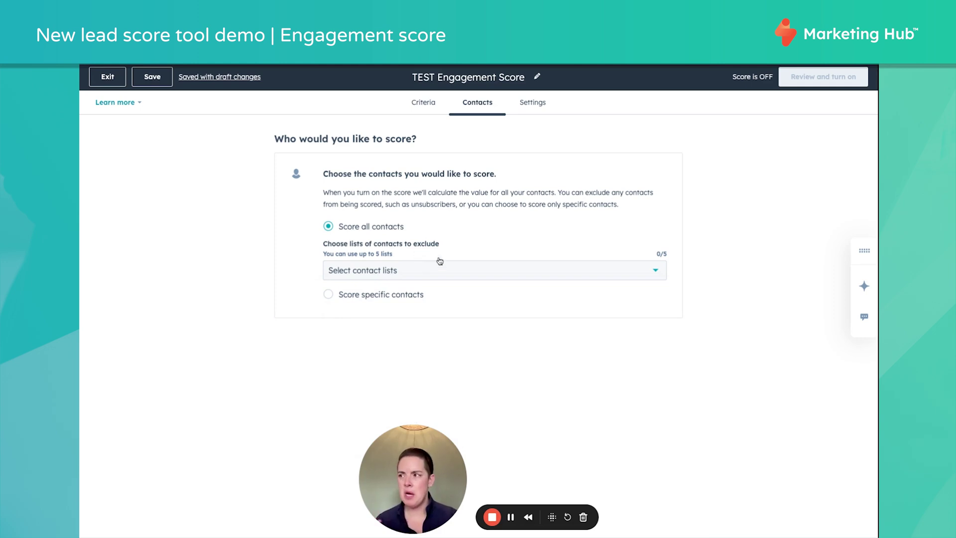
pyautogui.click(533, 102)
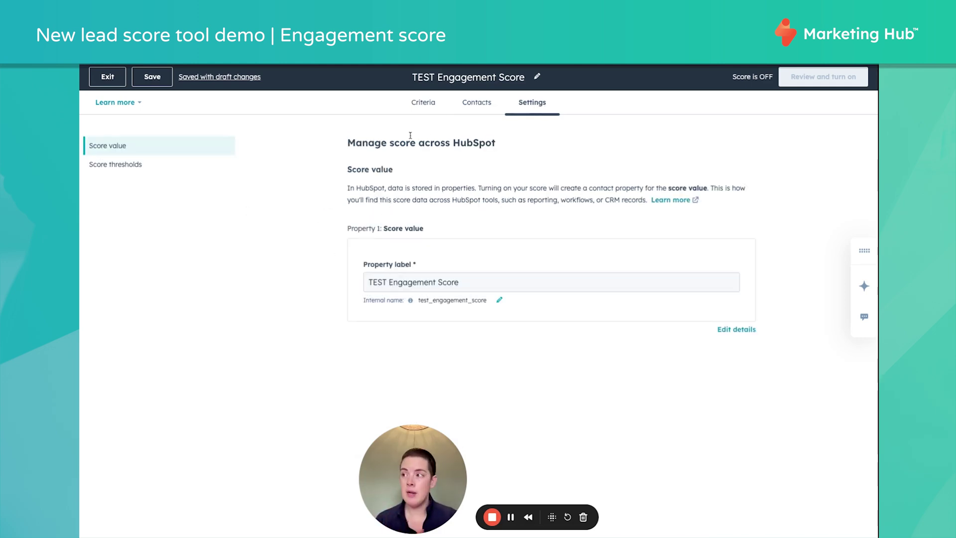
pyautogui.click(537, 76)
pyautogui.moveTo(516, 77); pyautogui.dragTo(417, 77)
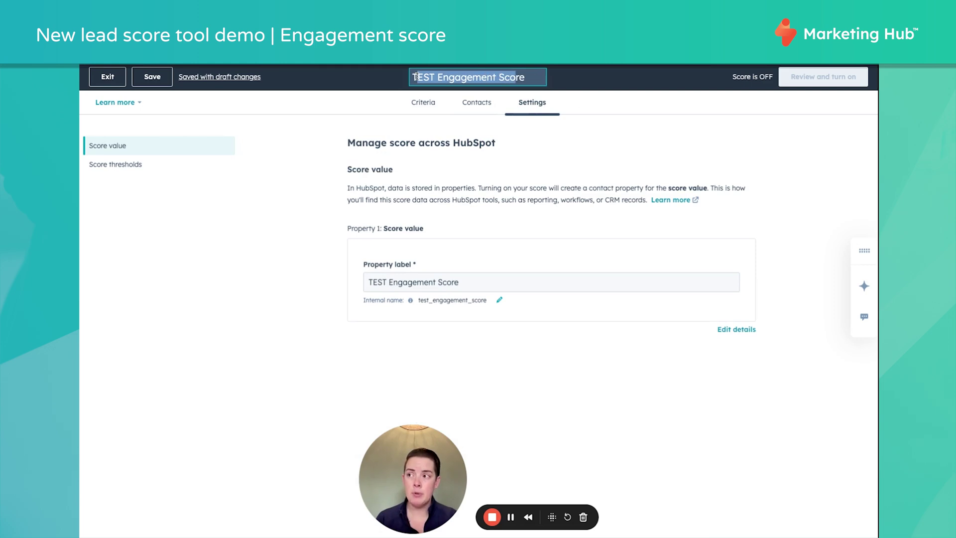
pyautogui.moveTo(460, 282); pyautogui.dragTo(367, 282)
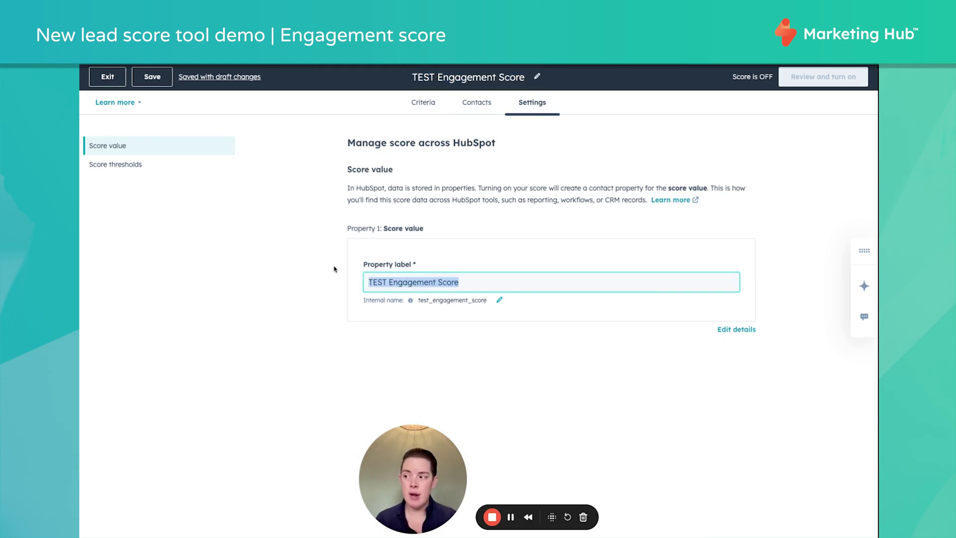
pyautogui.click(389, 282)
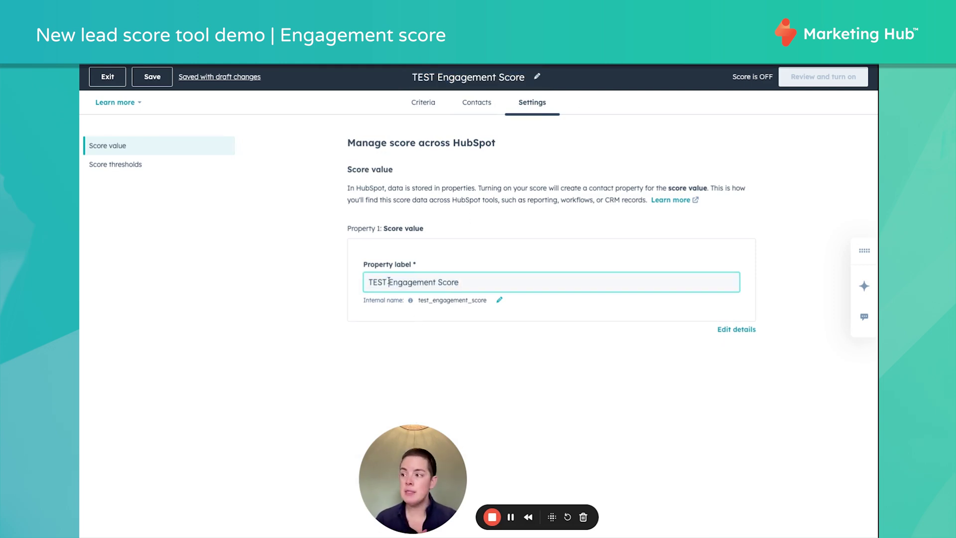
# - Lower the High threshold from 75 to 60 and the Medium threshold from 50 to 40
pyautogui.click(128, 168)
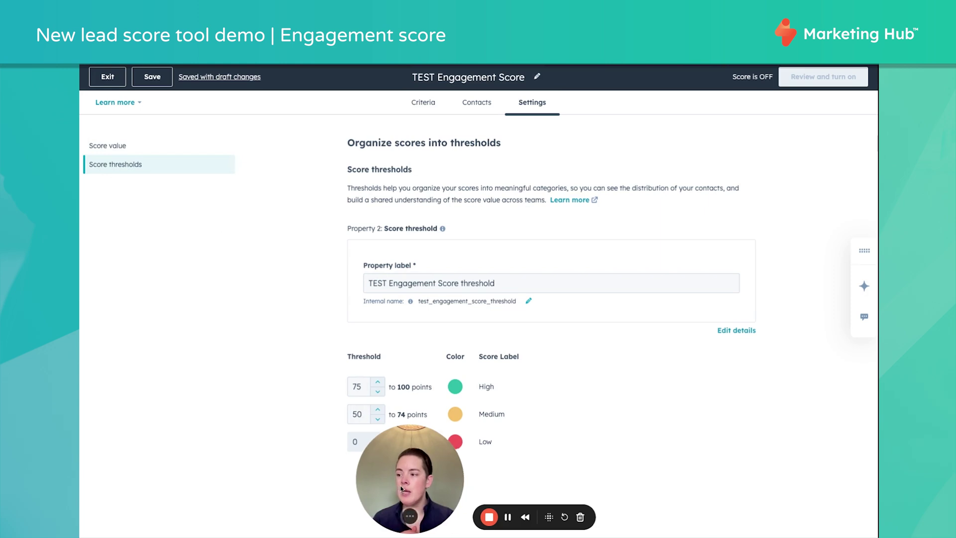
pyautogui.moveTo(402, 489); pyautogui.dragTo(128, 489)
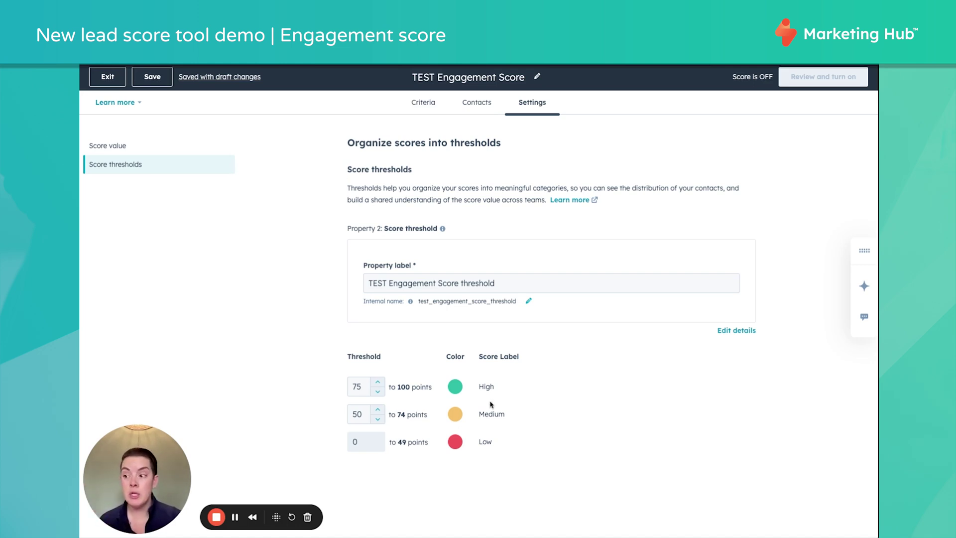
pyautogui.doubleClick(486, 387)
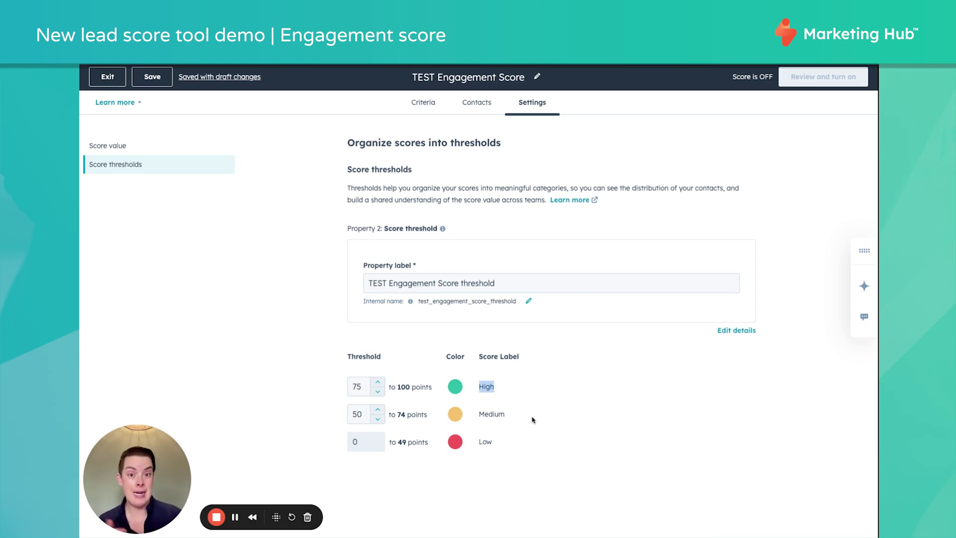
pyautogui.click(498, 394)
pyautogui.doubleClick(360, 388)
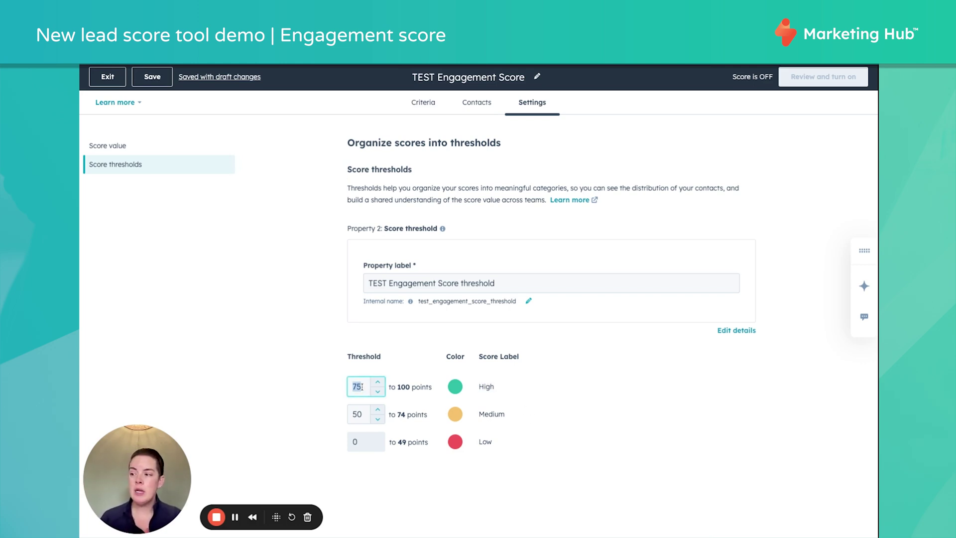
pyautogui.write('60')
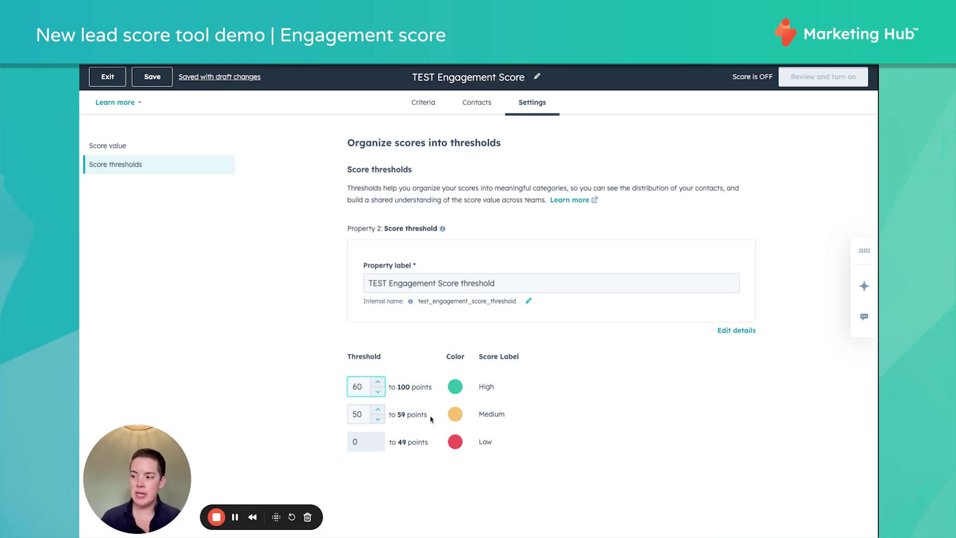
pyautogui.moveTo(398, 415); pyautogui.dragTo(431, 419)
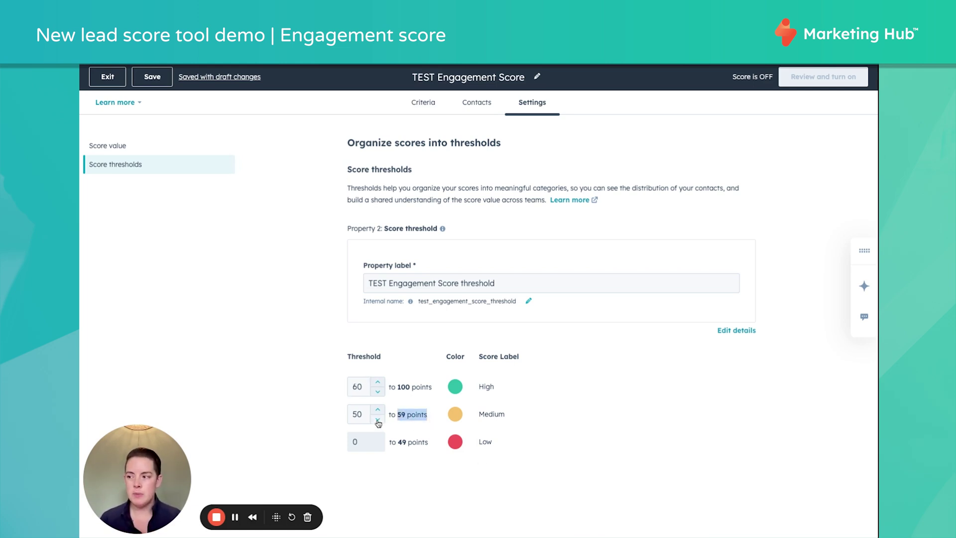
pyautogui.doubleClick(357, 415)
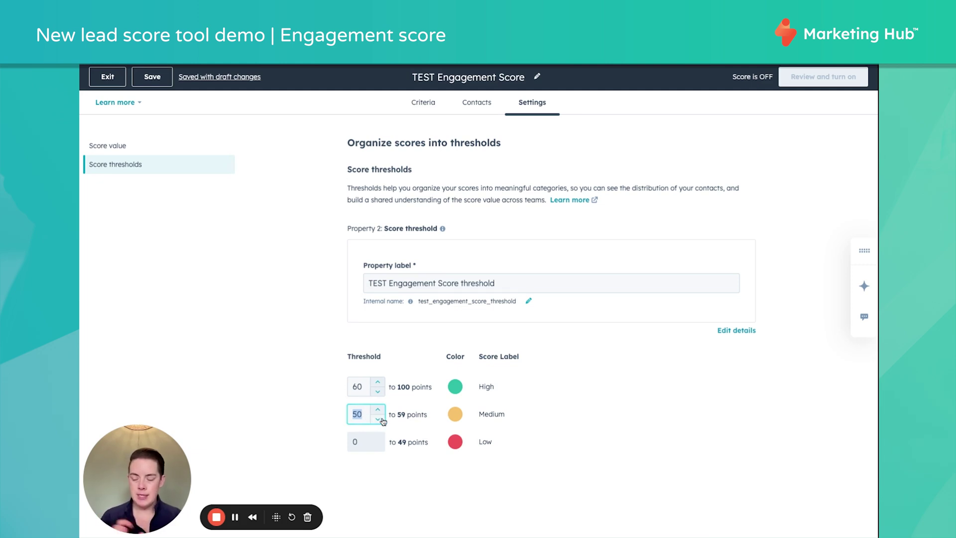
pyautogui.write('40')
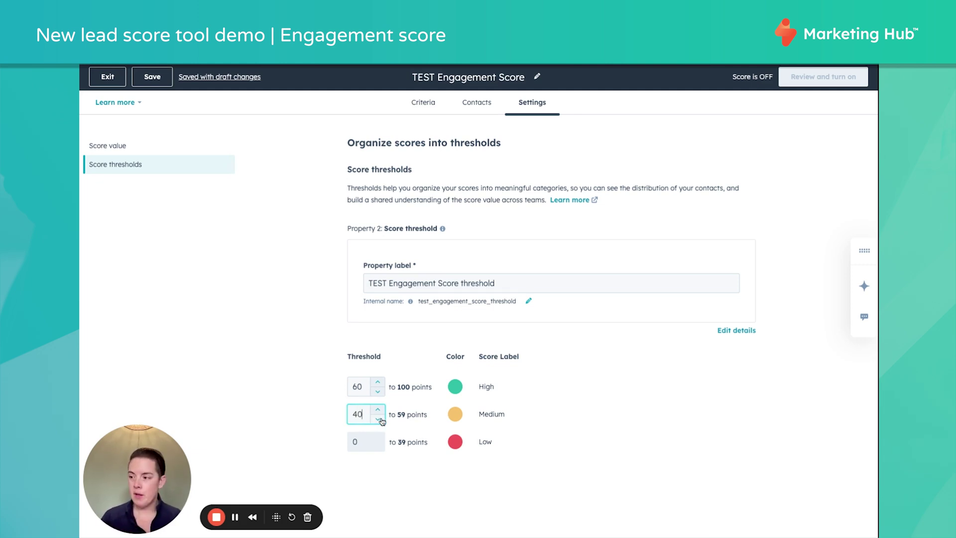
pyautogui.click(623, 462)
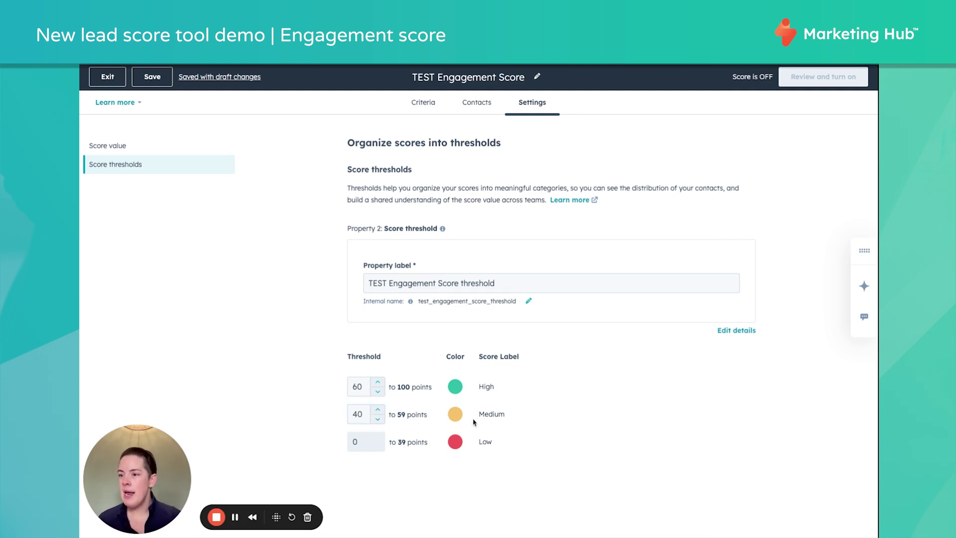
pyautogui.click(423, 103)
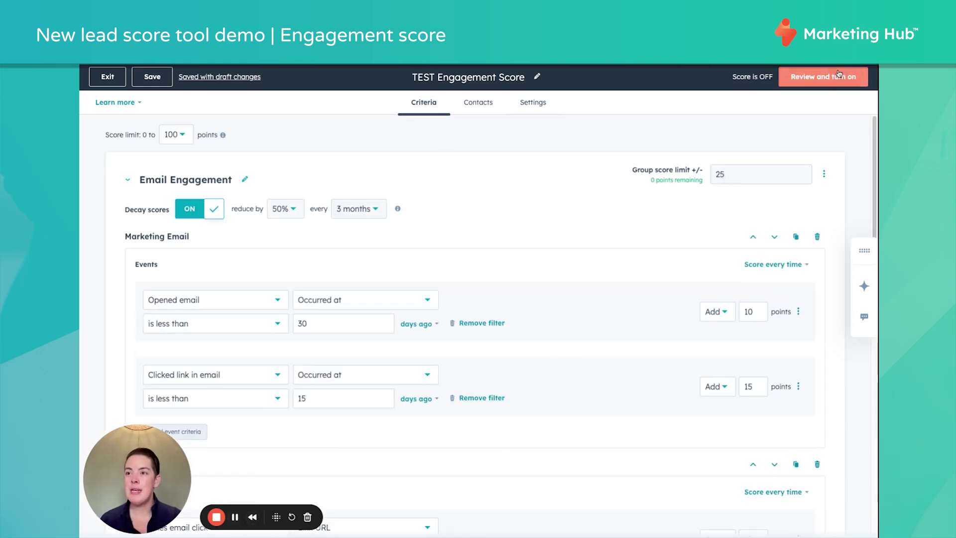
# - Review and turn on TEST Engagement Score, then return to the list of all lead scores
pyautogui.click(839, 78)
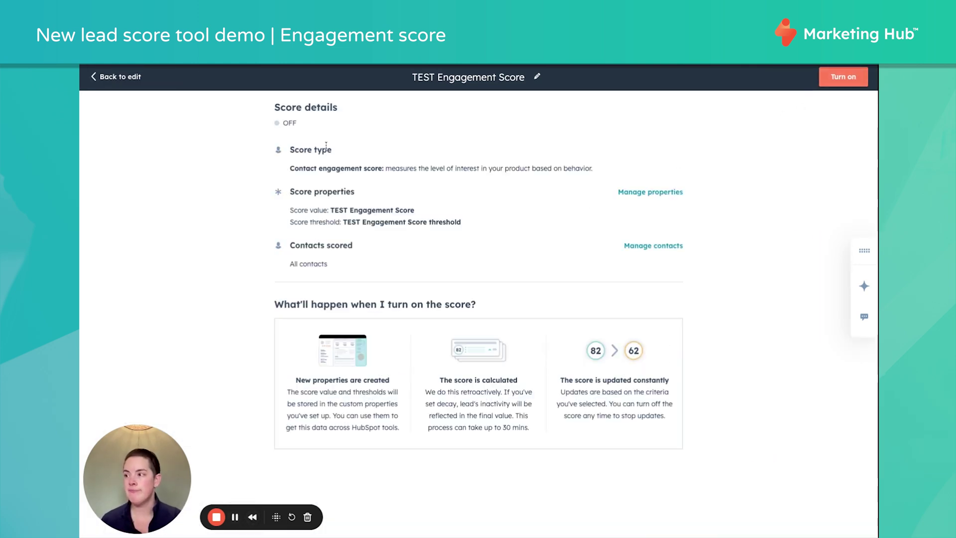
pyautogui.click(846, 78)
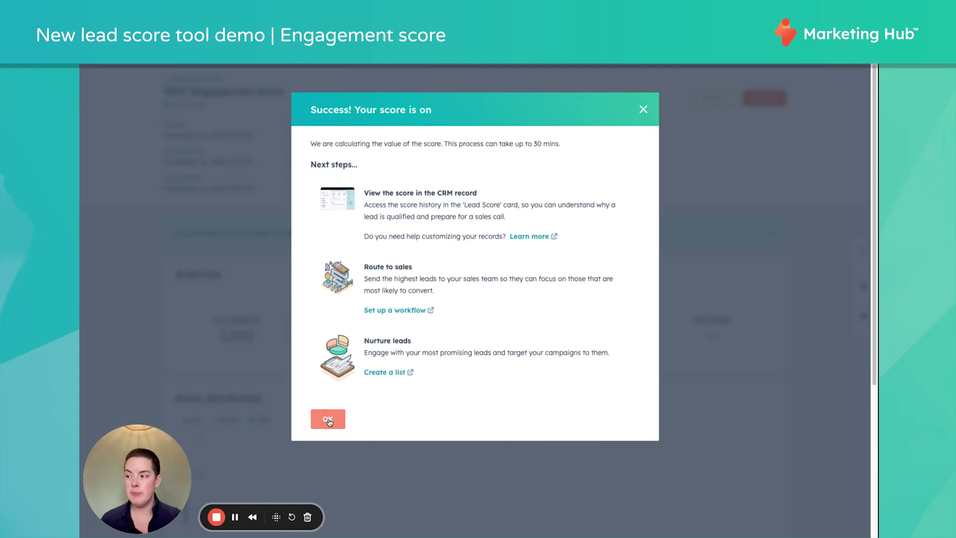
pyautogui.click(328, 420)
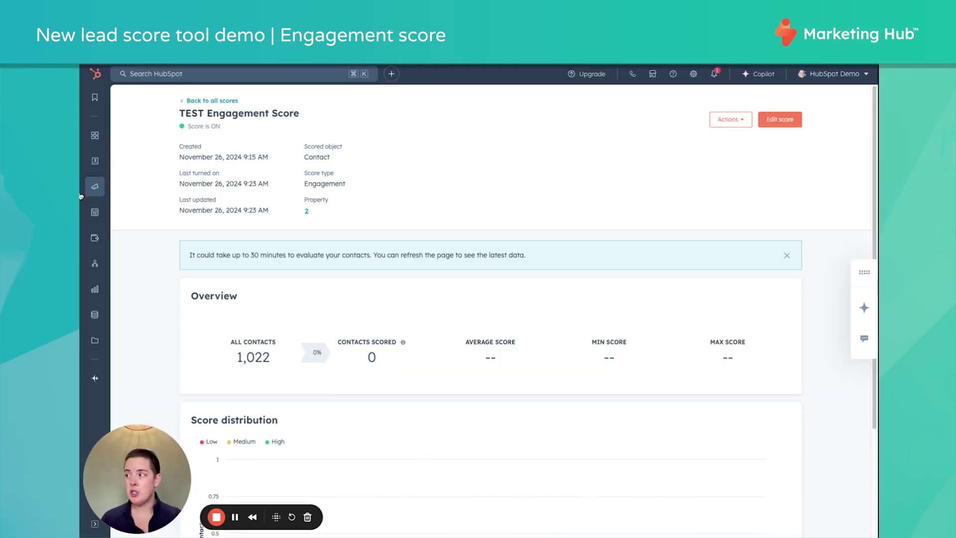
pyautogui.moveTo(100, 195)
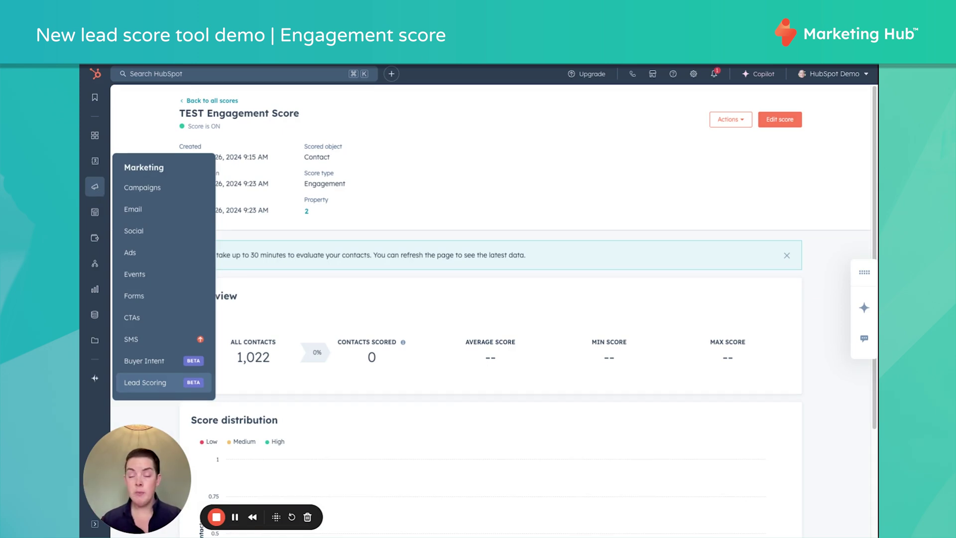
pyautogui.click(137, 384)
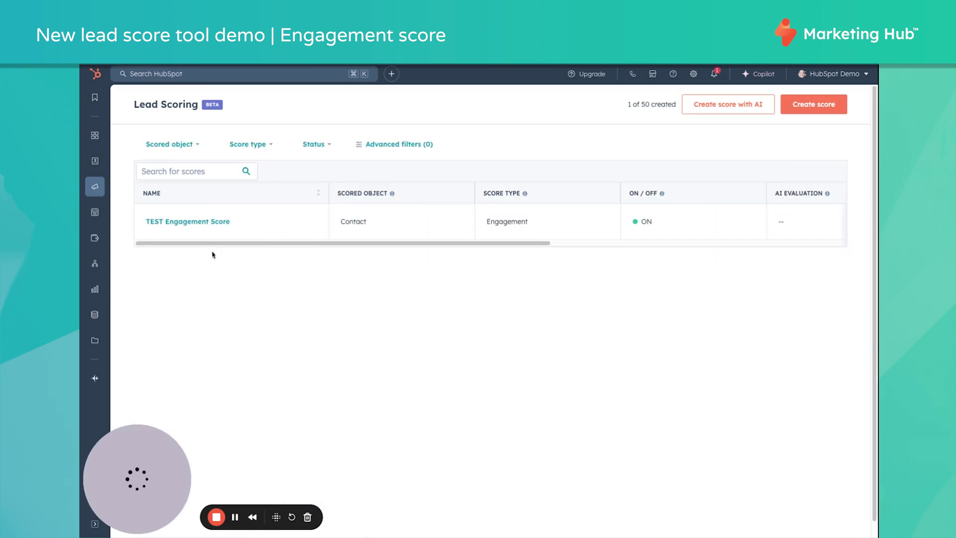
# - Review the TEST Engagement Score dashboard (1,022 contacts, all scored 0), then open account settings
pyautogui.moveTo(217, 233)
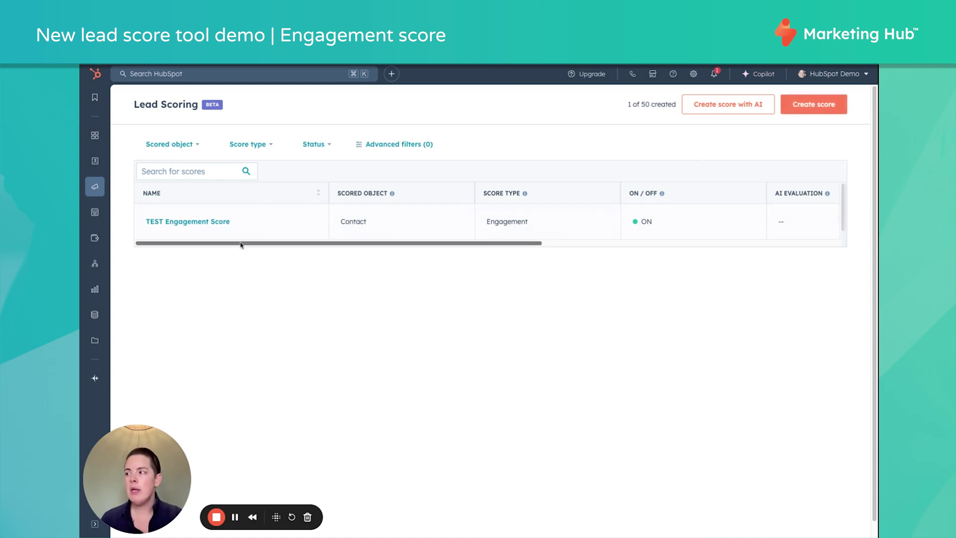
pyautogui.moveTo(275, 233)
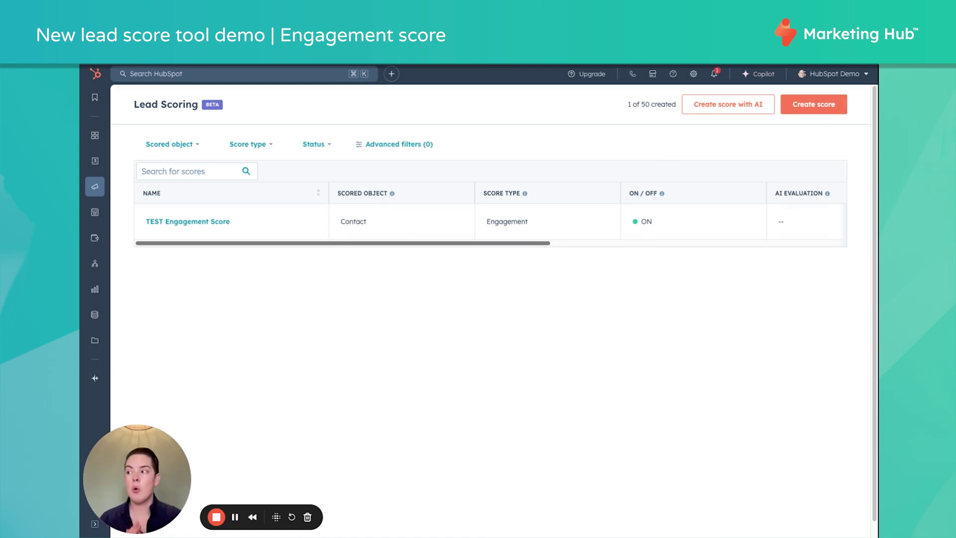
pyautogui.click(172, 222)
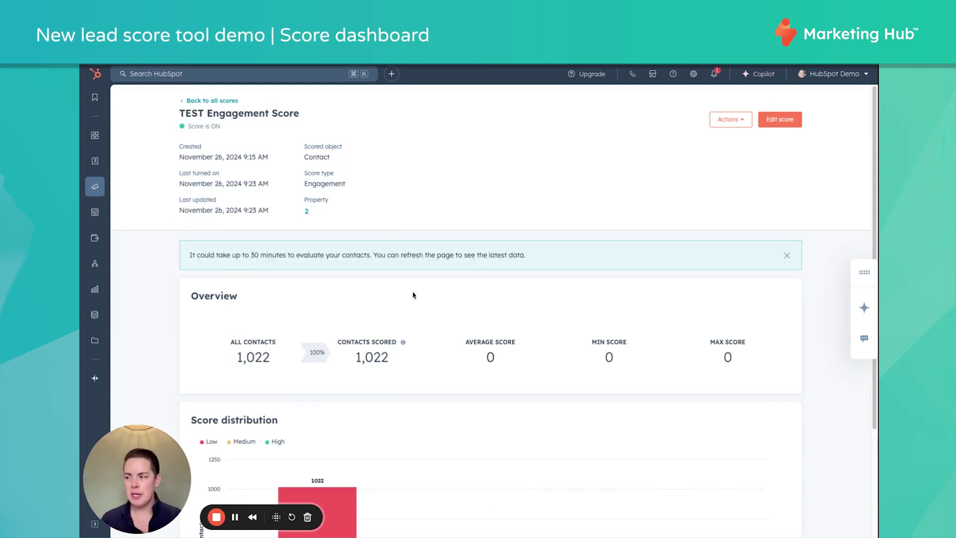
pyautogui.scroll(-1, 413, 295)
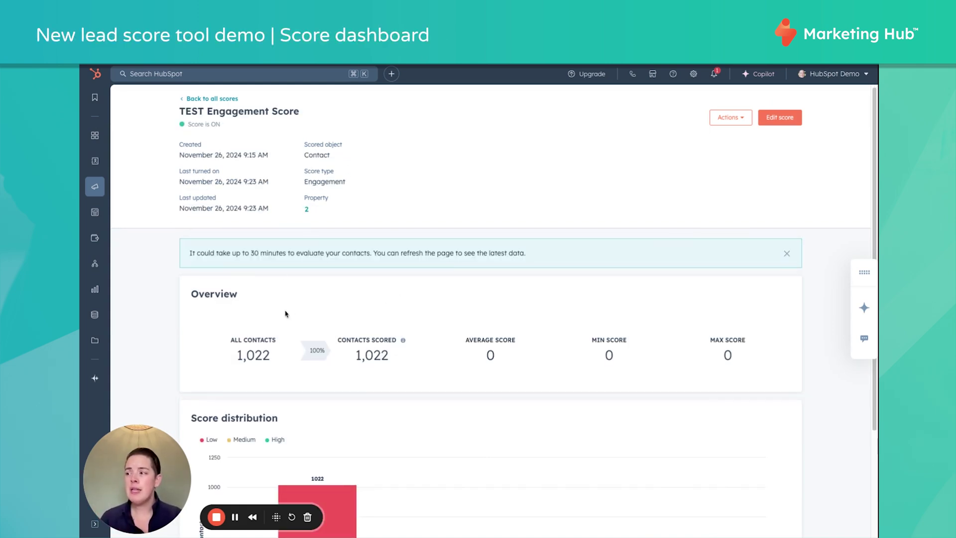
pyautogui.scroll(-1, 272, 337)
pyautogui.scroll(-1, 272, 336)
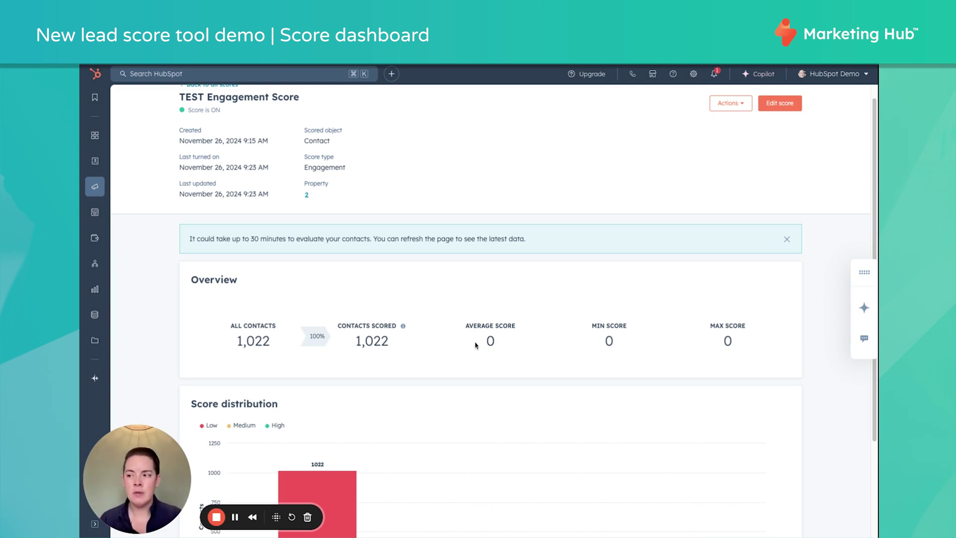
pyautogui.scroll(-3, 476, 345)
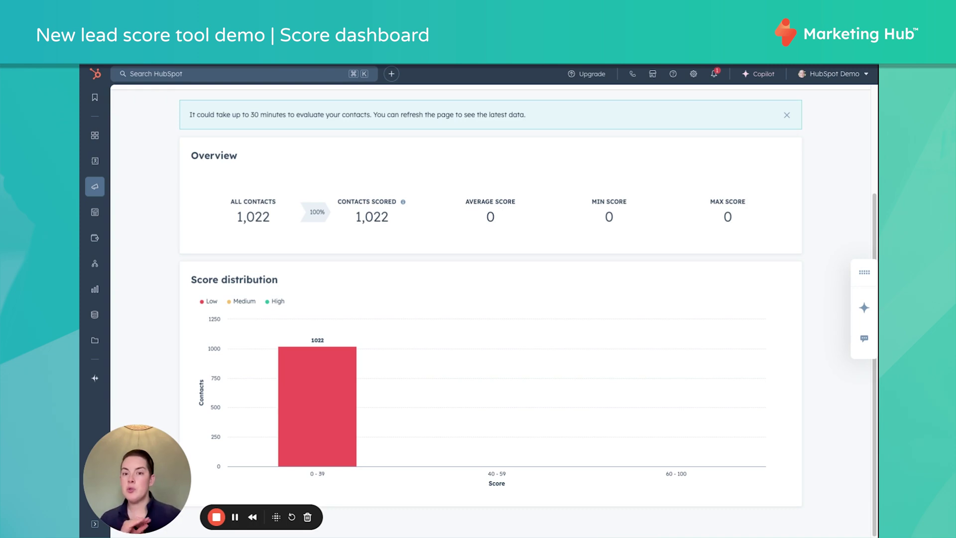
pyautogui.scroll(3, 544, 466)
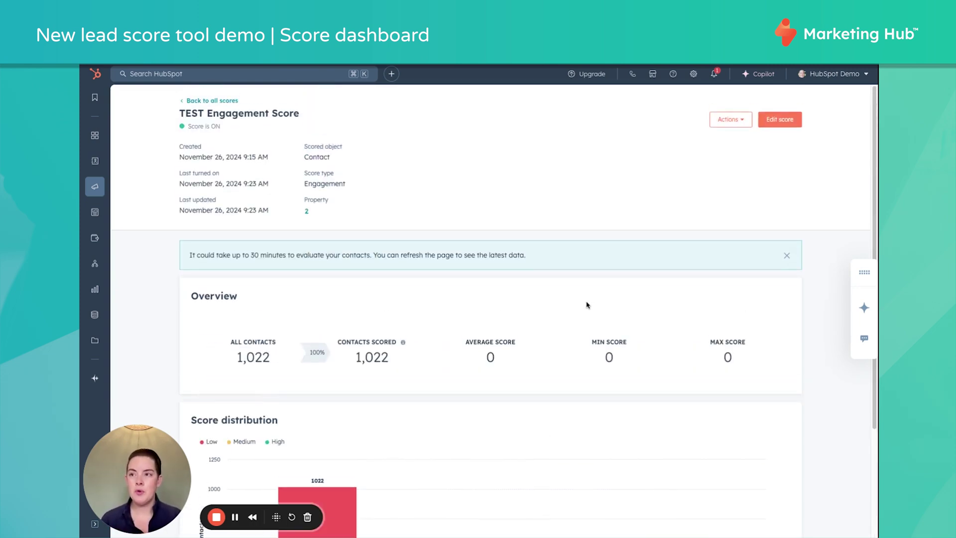
pyautogui.click(696, 78)
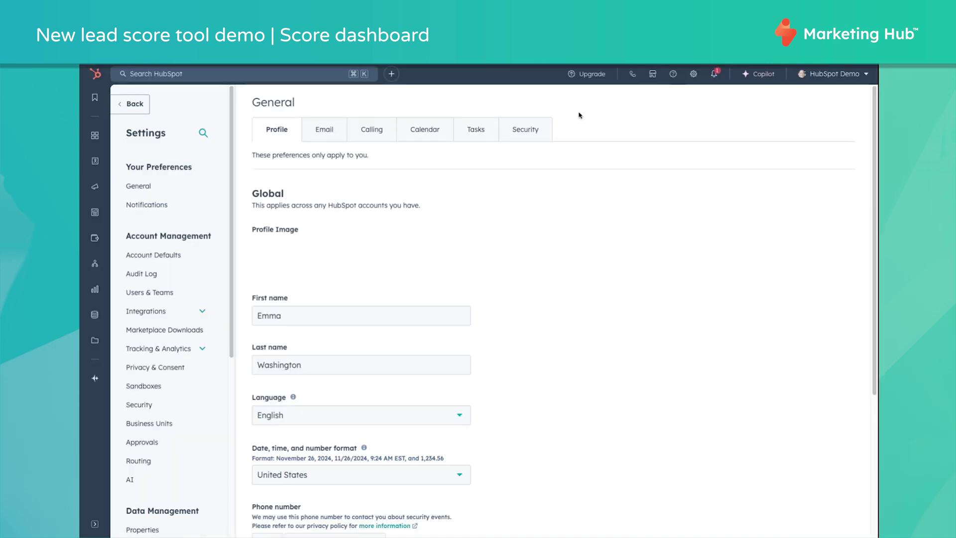
# - Open the Contacts record customization editor for the Default view layout
pyautogui.moveTo(140, 472); pyautogui.dragTo(312, 472)
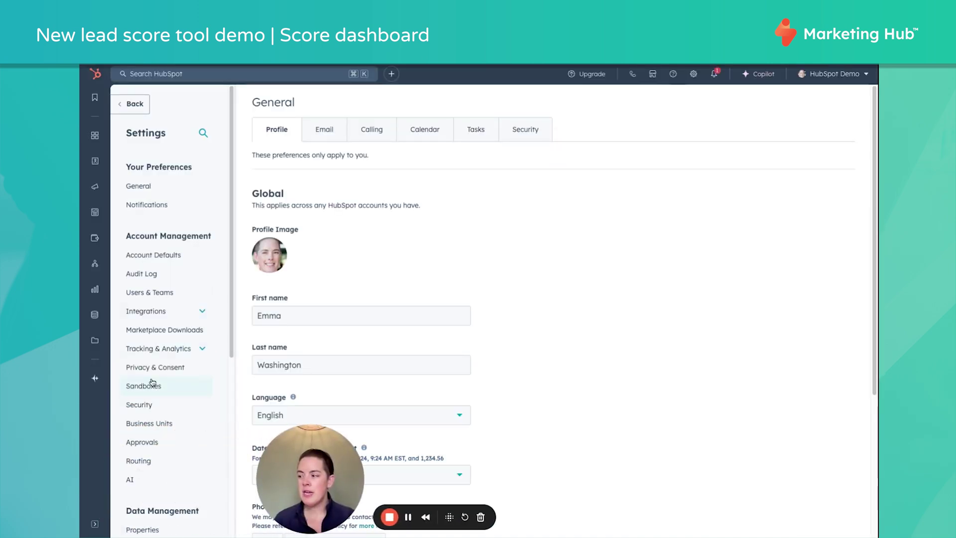
pyautogui.scroll(-2, 179, 378)
pyautogui.scroll(-5, 148, 368)
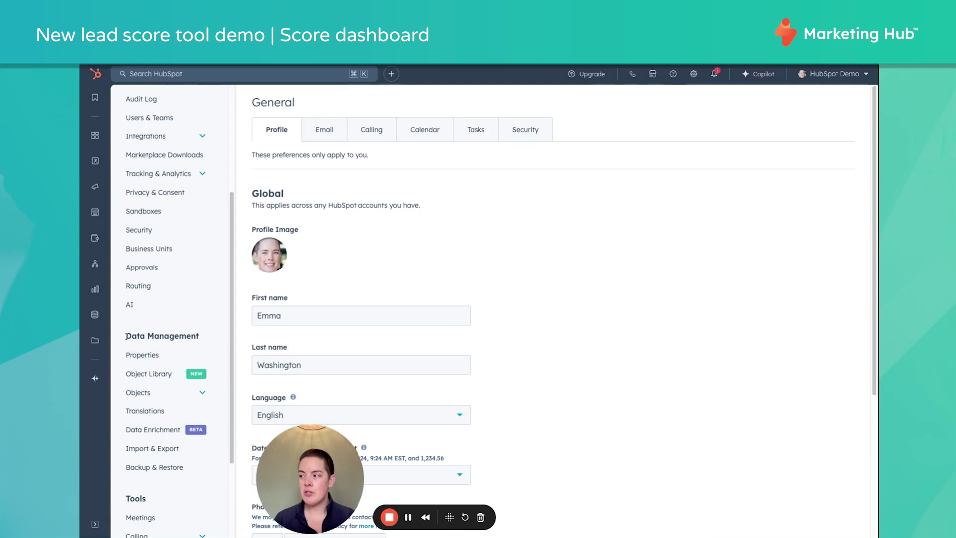
pyautogui.click(165, 392)
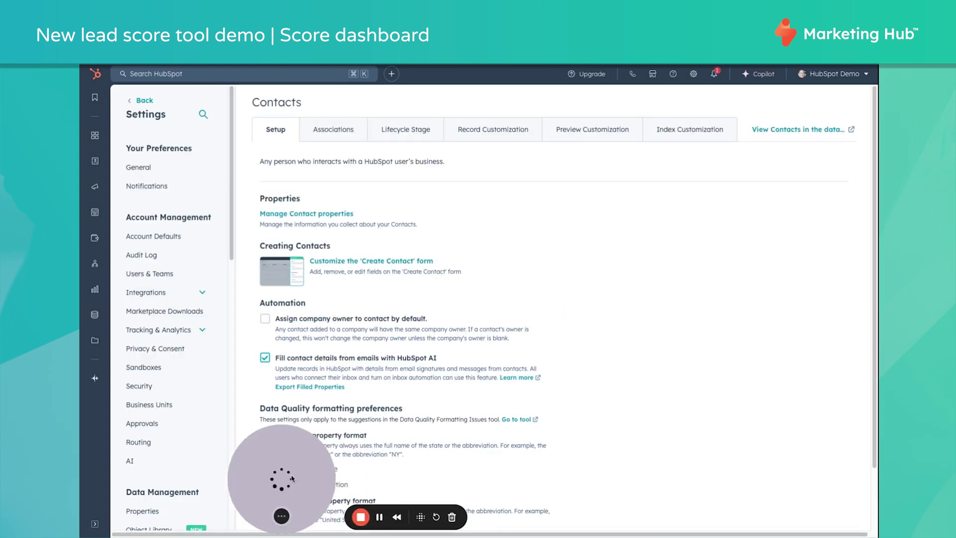
pyautogui.click(504, 134)
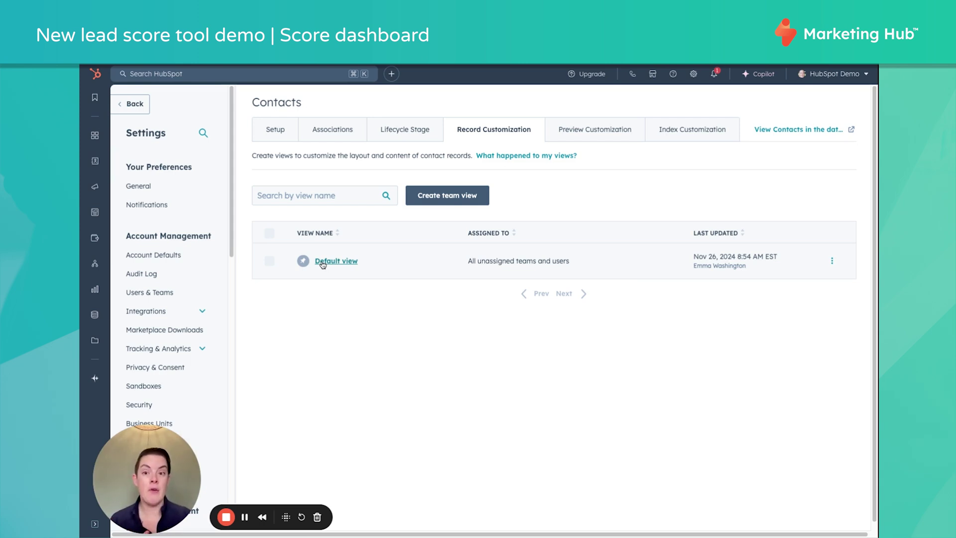
pyautogui.click(336, 261)
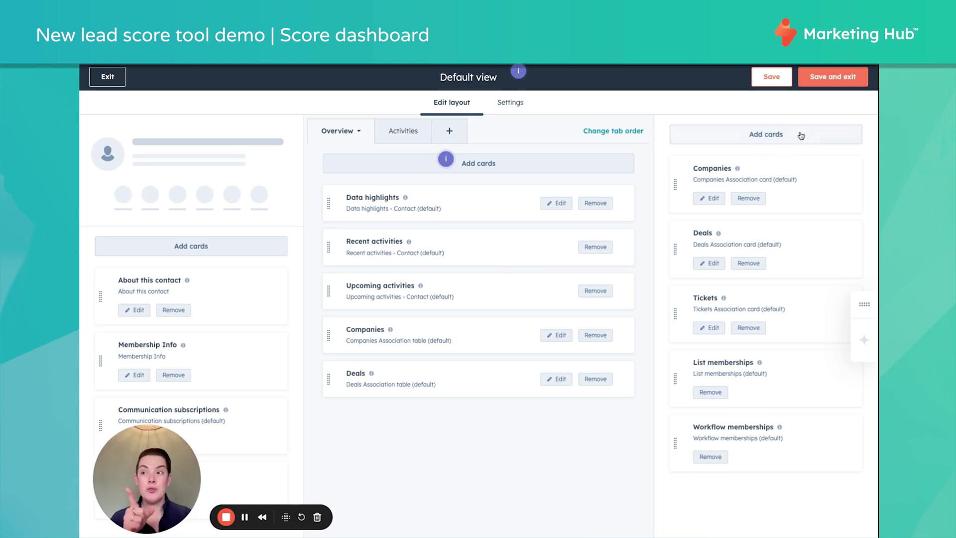
# - Add the Lead Score card to the top of the right sidebar and save the layout
pyautogui.click(800, 138)
pyautogui.scroll(-6, 778, 313)
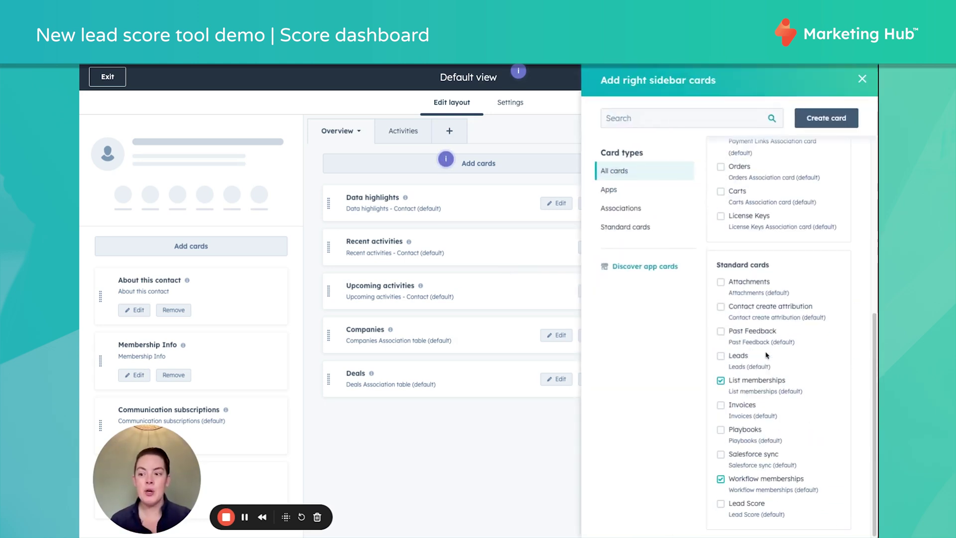
pyautogui.click(721, 504)
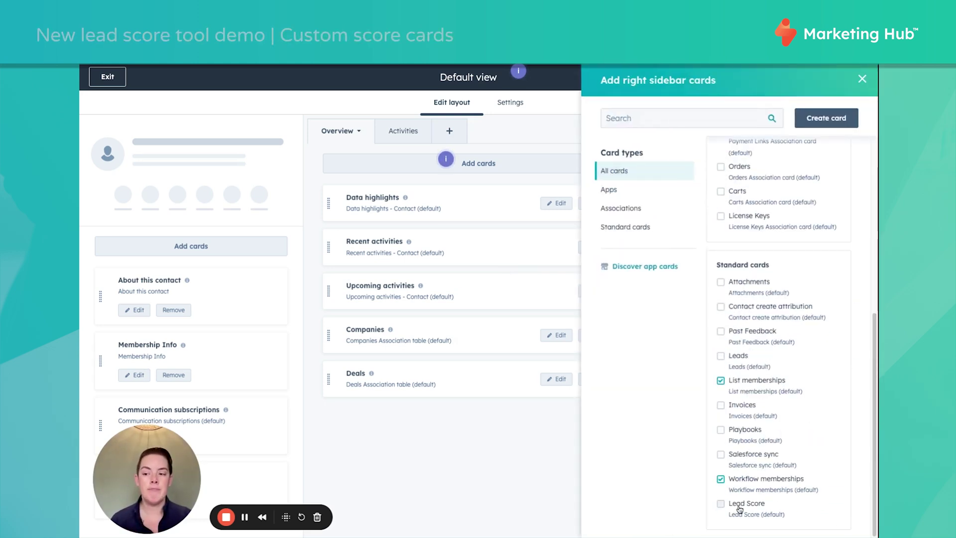
pyautogui.click(863, 79)
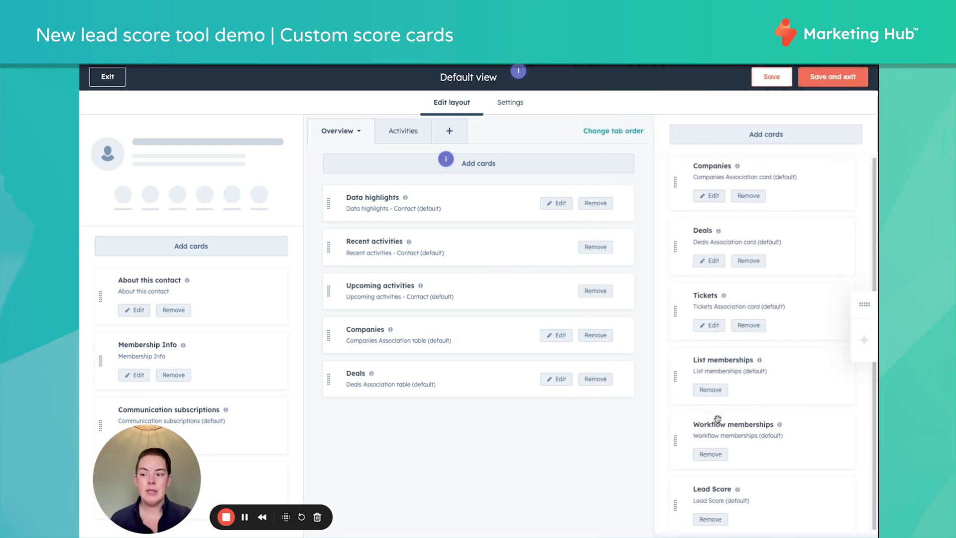
pyautogui.moveTo(676, 507); pyautogui.dragTo(677, 508)
pyautogui.press('Up')
pyautogui.press('Up')
pyautogui.press('Up')
pyautogui.press('Up')
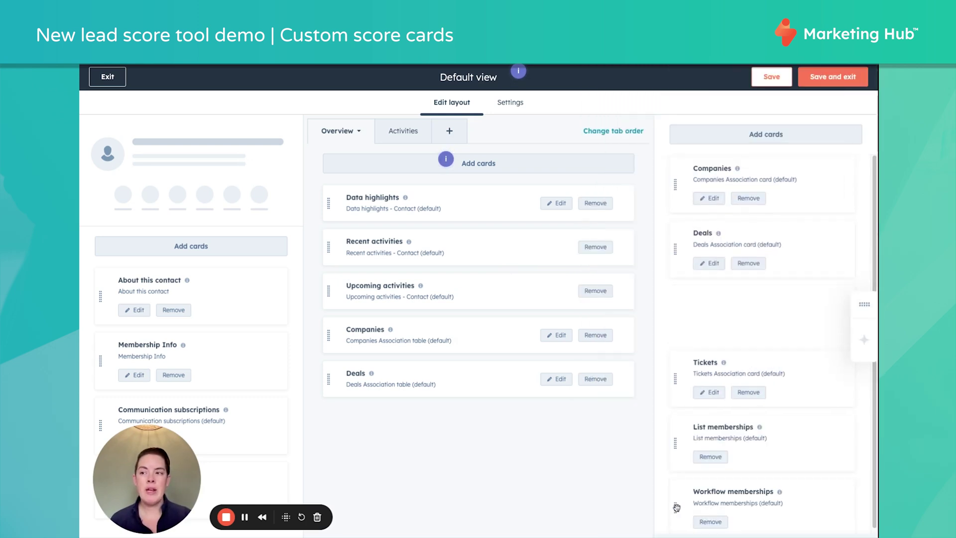
pyautogui.press('space')
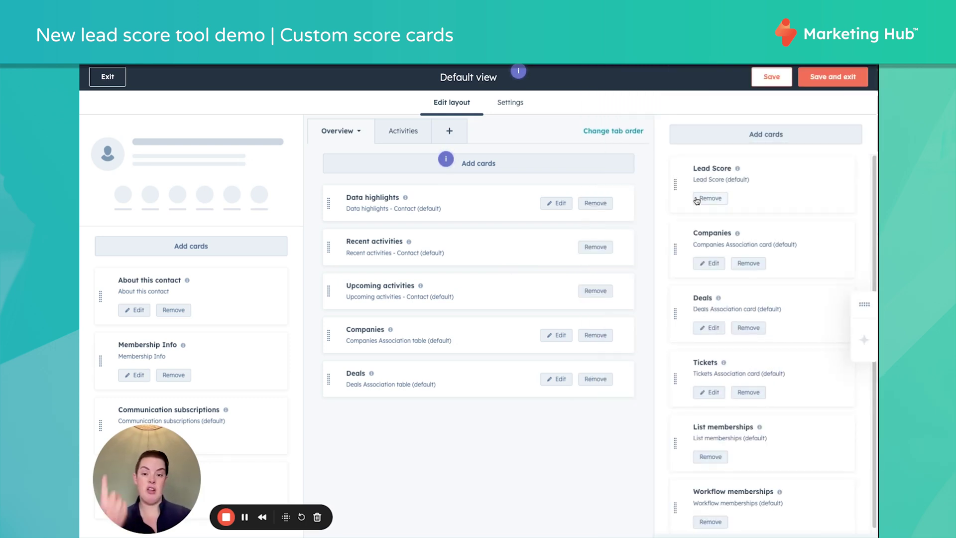
pyautogui.click(839, 77)
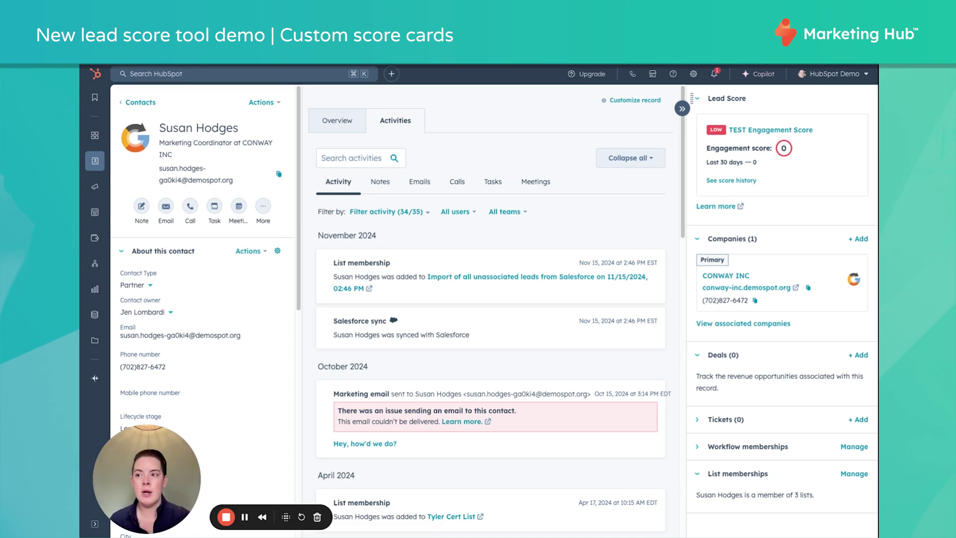
# - View the contact's TEST Engagement Score history (score 0, trend) and close it
pyautogui.click(737, 181)
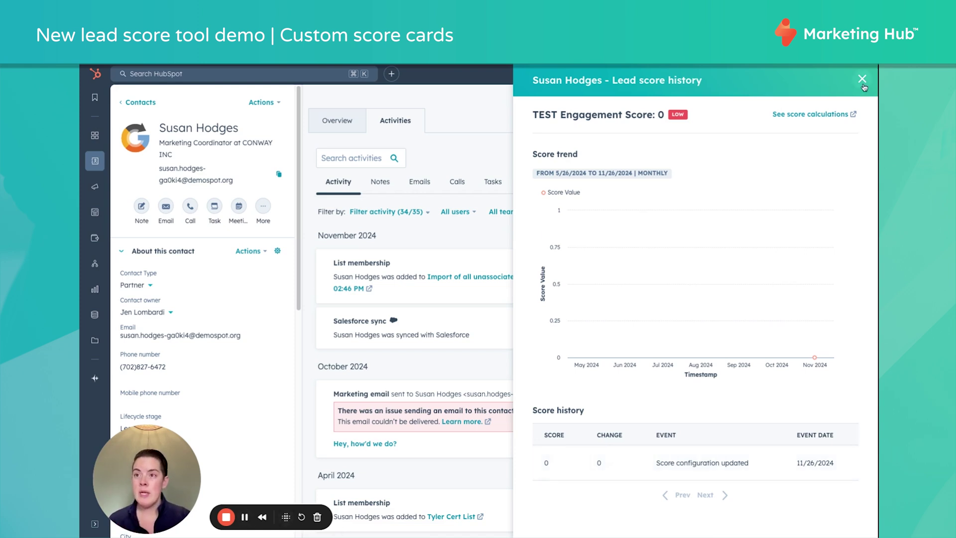
pyautogui.click(224, 244)
# - Create a new Company fit score draft from the Lead Scoring page
pyautogui.moveTo(95, 186)
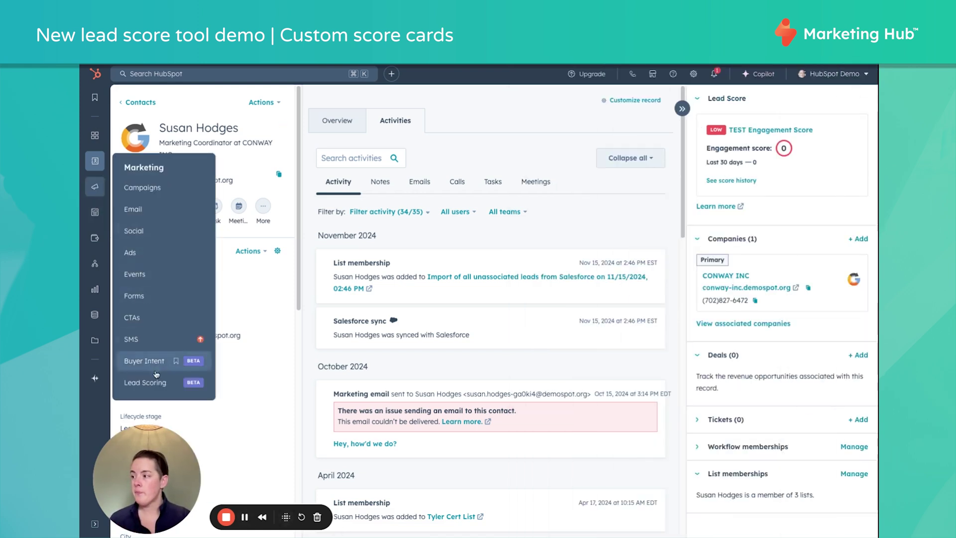
pyautogui.click(145, 382)
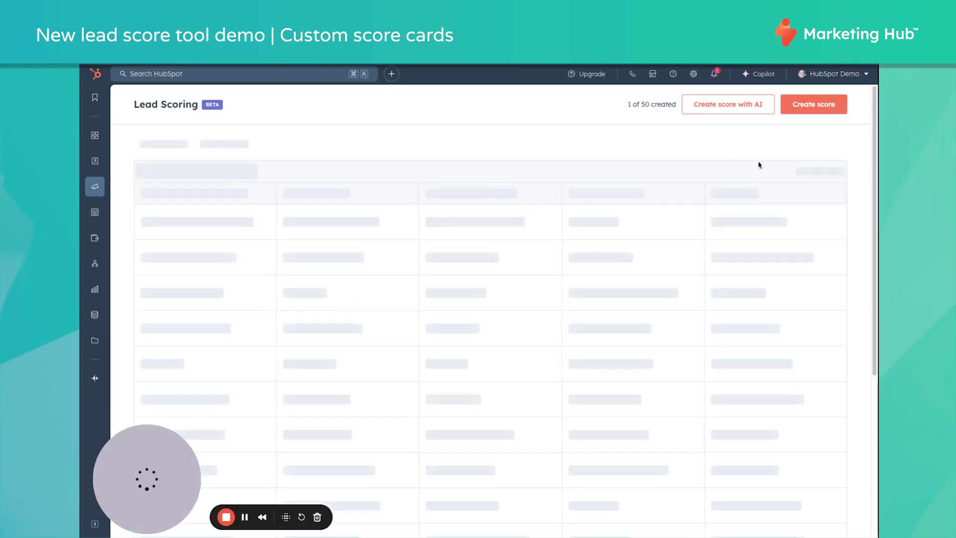
pyautogui.click(810, 106)
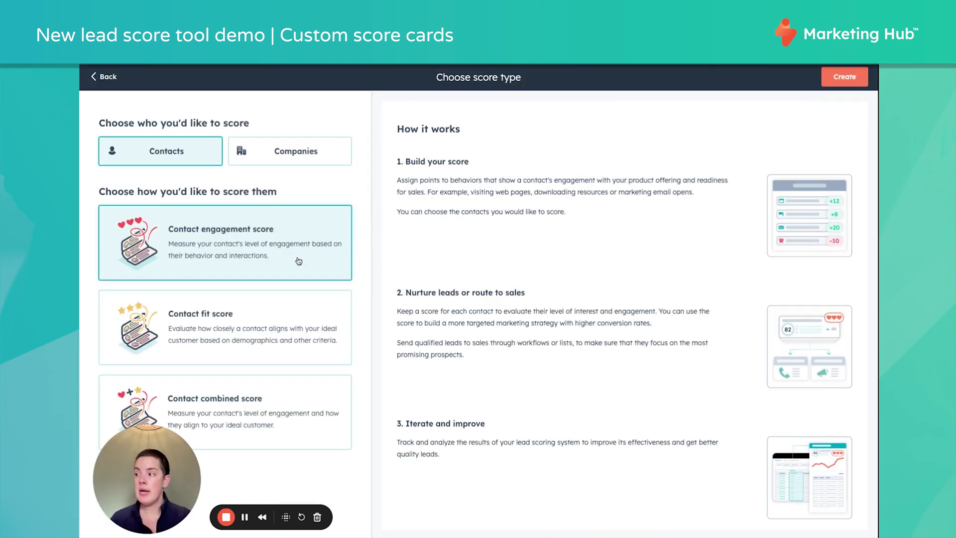
pyautogui.click(294, 151)
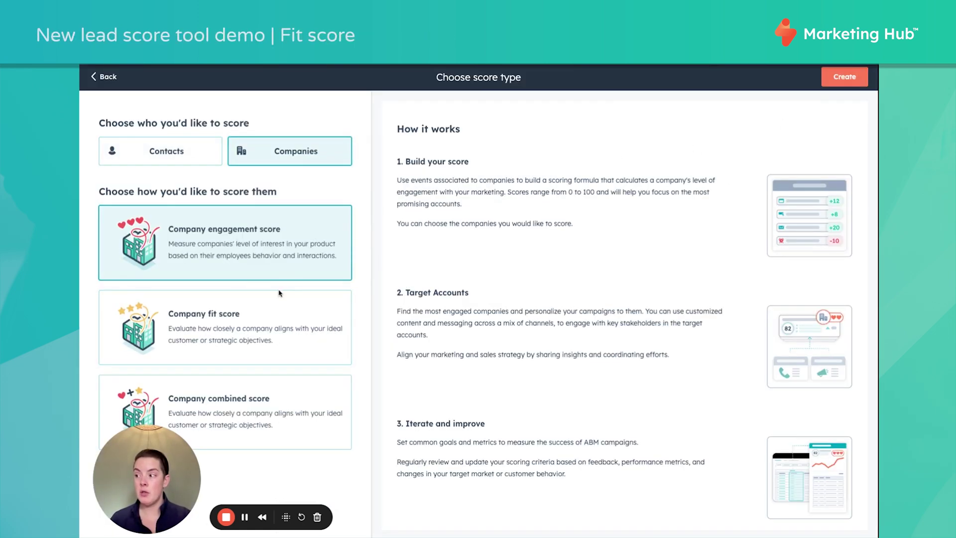
pyautogui.click(274, 314)
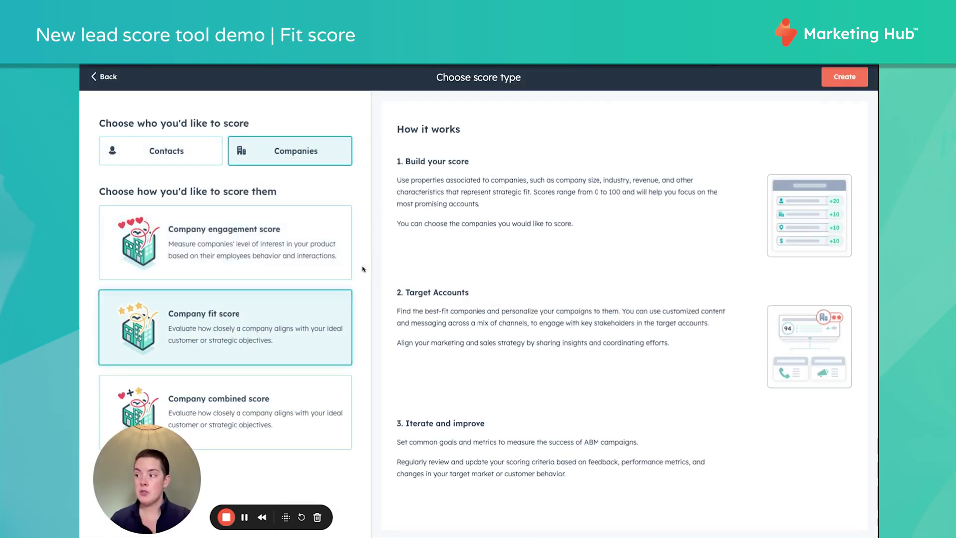
pyautogui.click(858, 81)
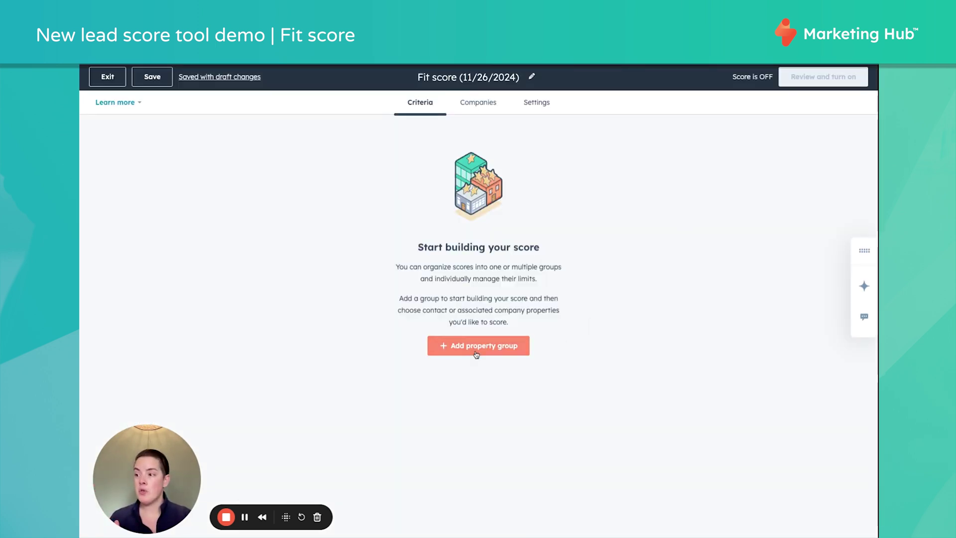
# - Add a scoring group with a Company property criterion, leaving the property unselected
pyautogui.click(477, 347)
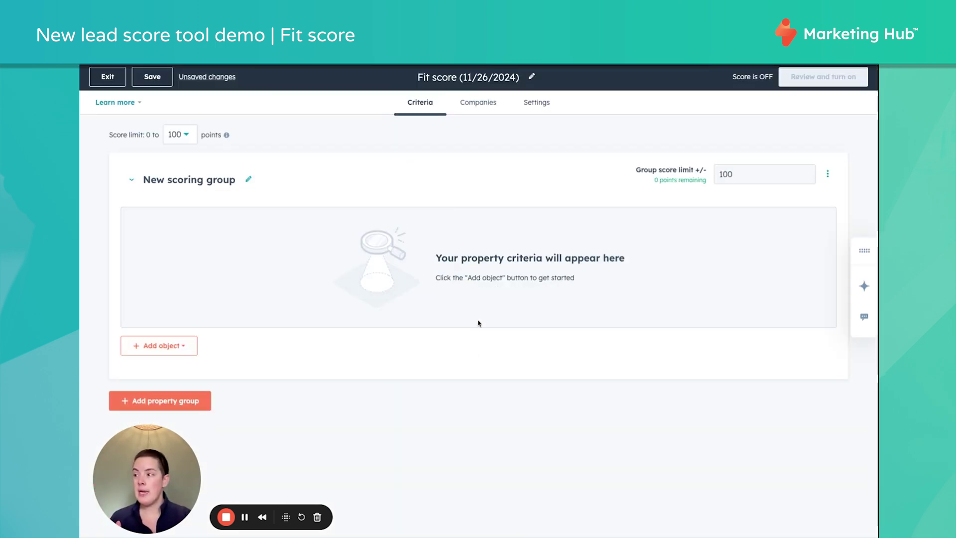
pyautogui.click(180, 351)
pyautogui.click(182, 371)
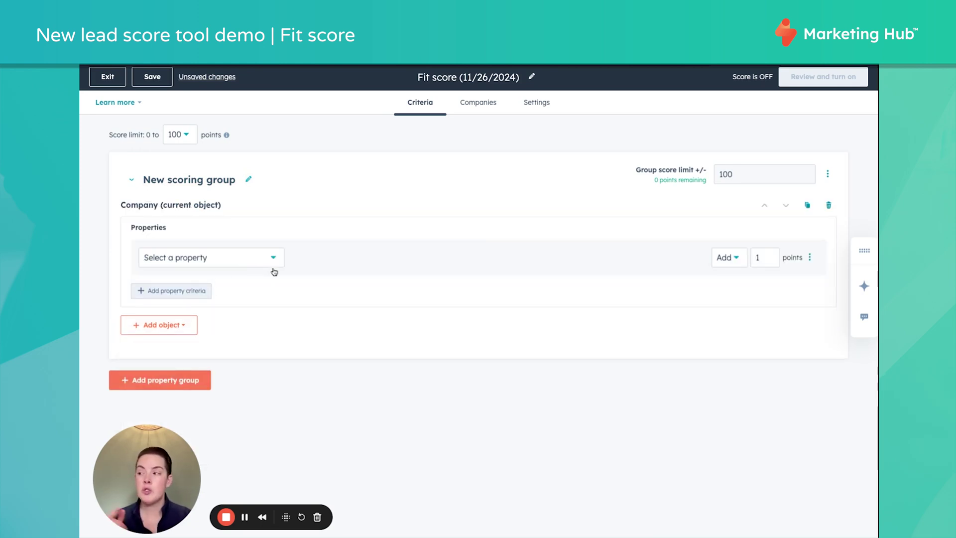
pyautogui.click(236, 258)
pyautogui.scroll(-5, 247, 328)
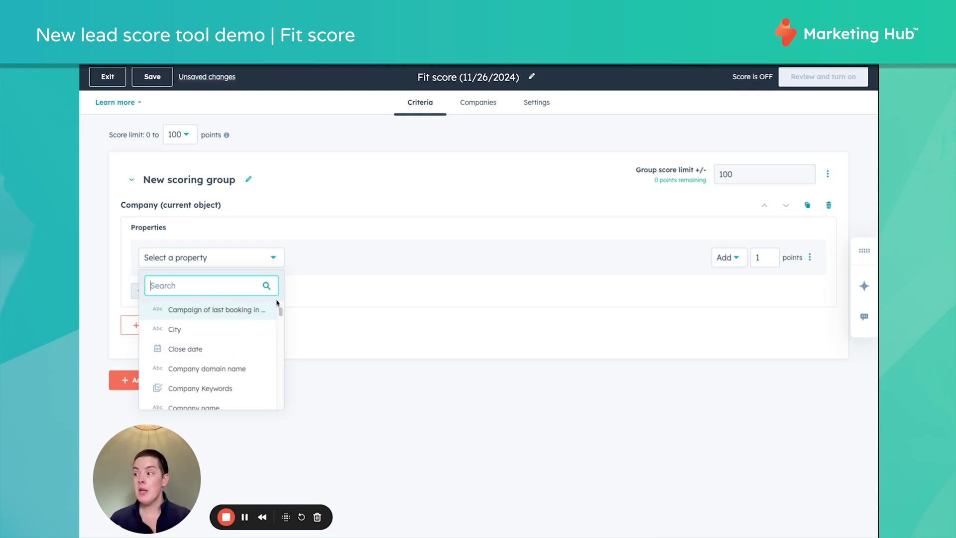
pyautogui.click(275, 258)
# - Exit the Fit score editor, discarding the draft, to return to the Lead Scoring list
pyautogui.click(109, 77)
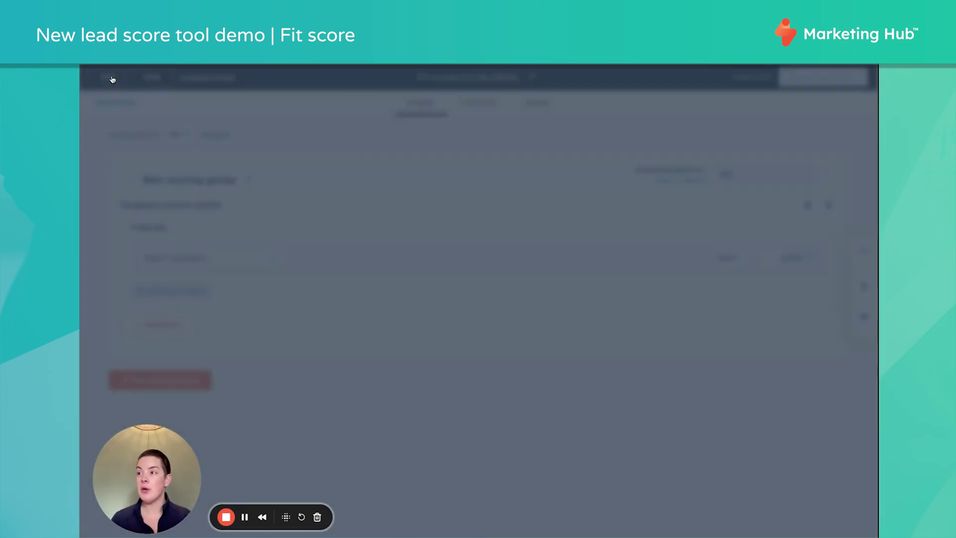
pyautogui.click(379, 180)
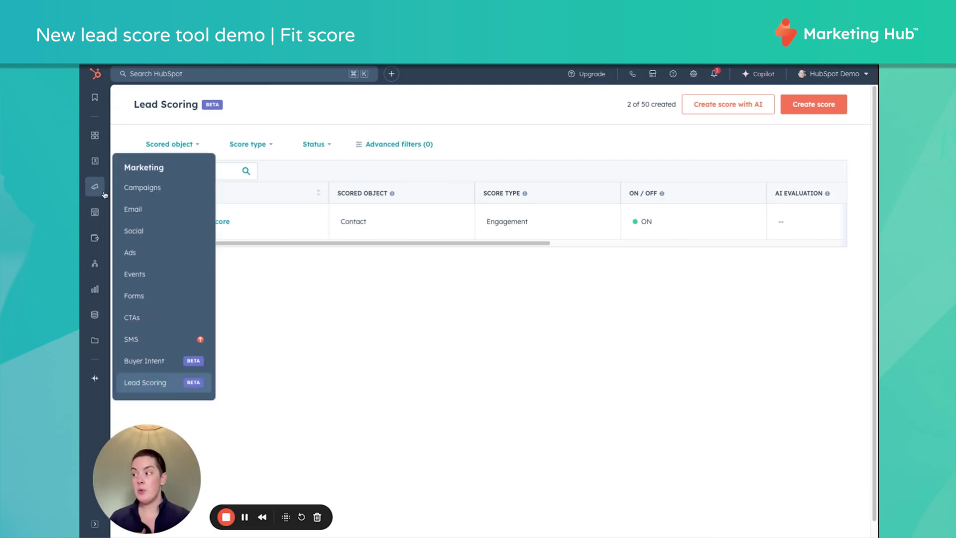
pyautogui.moveTo(96, 191)
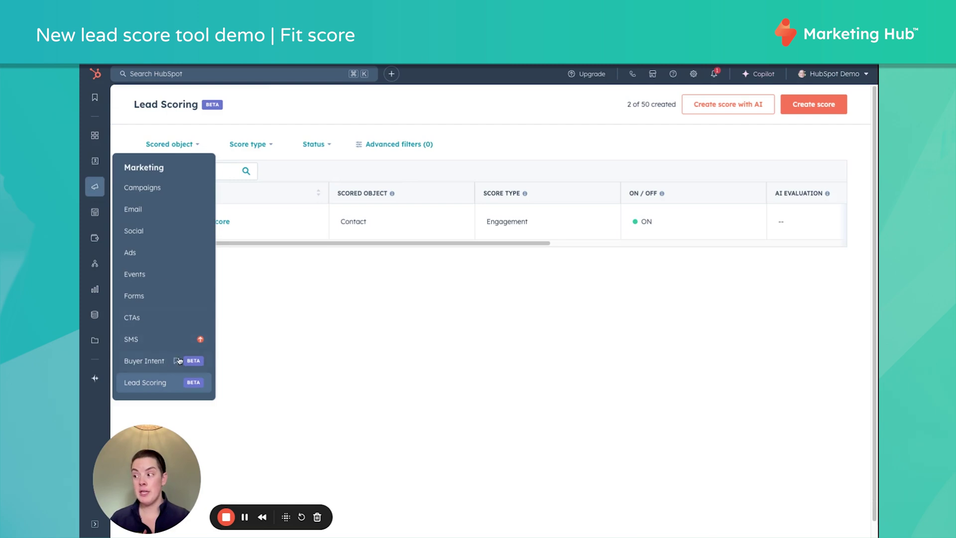